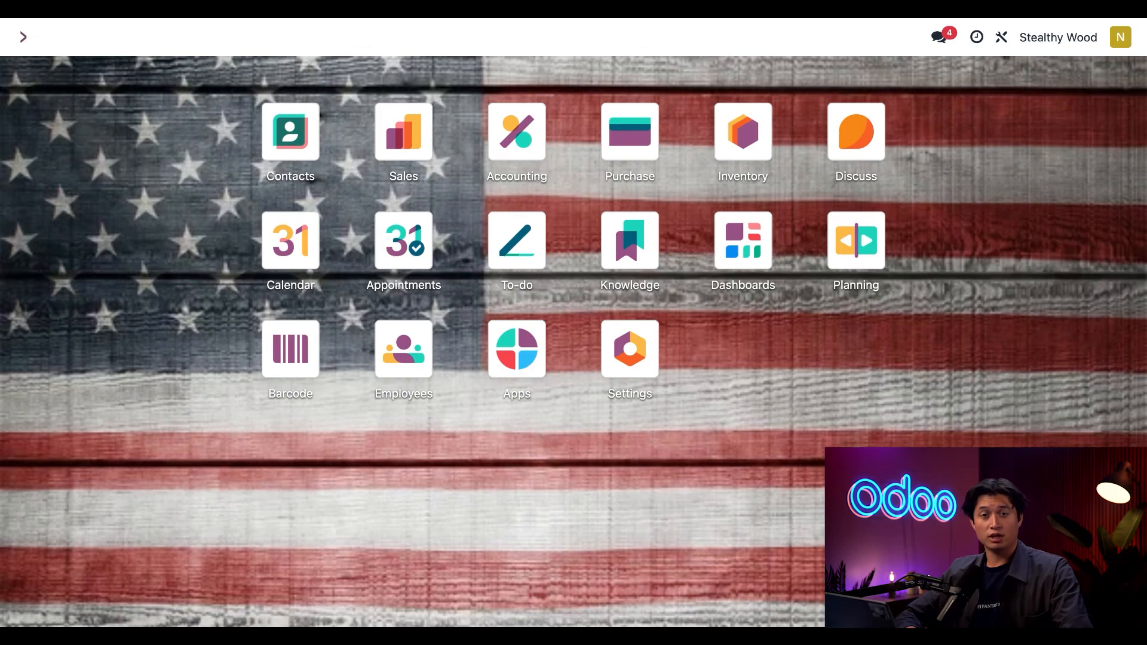
Check the list of available companies, then review the Inter-Company Transactions options for Stealthy Wood in the general settings
click(1047, 48)
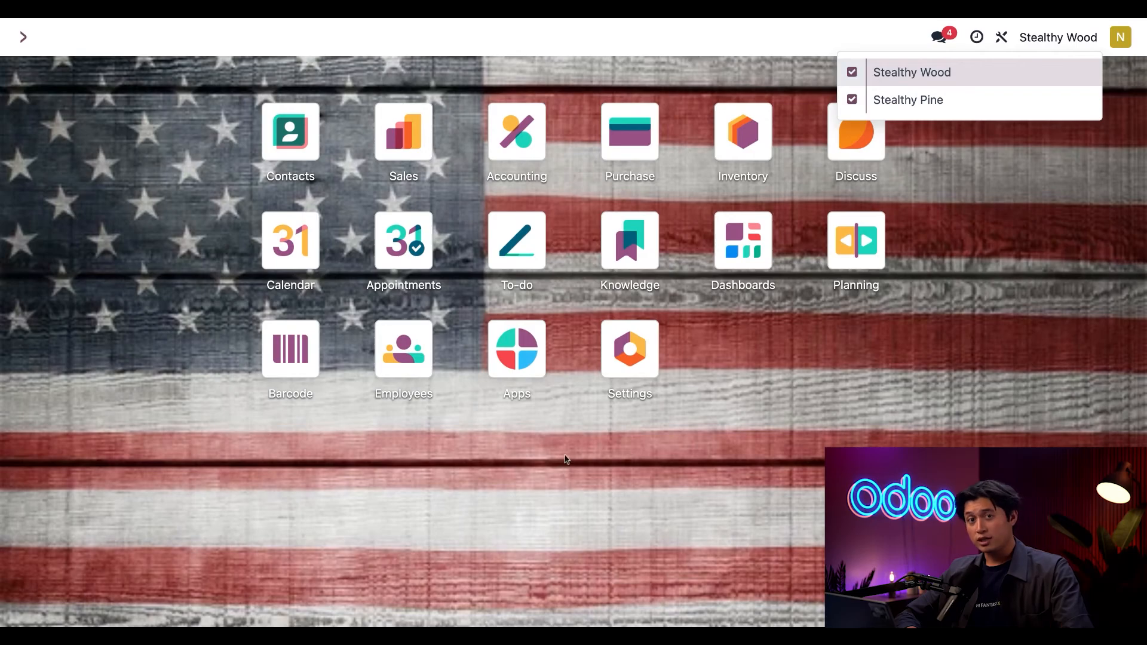
click(596, 493)
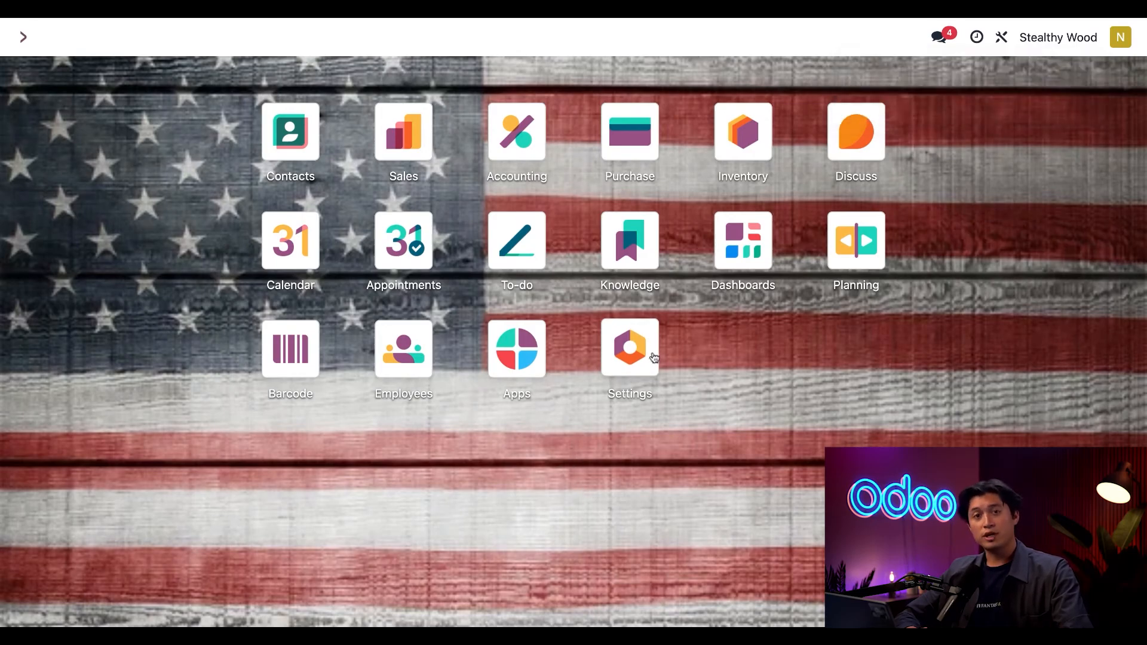
click(647, 359)
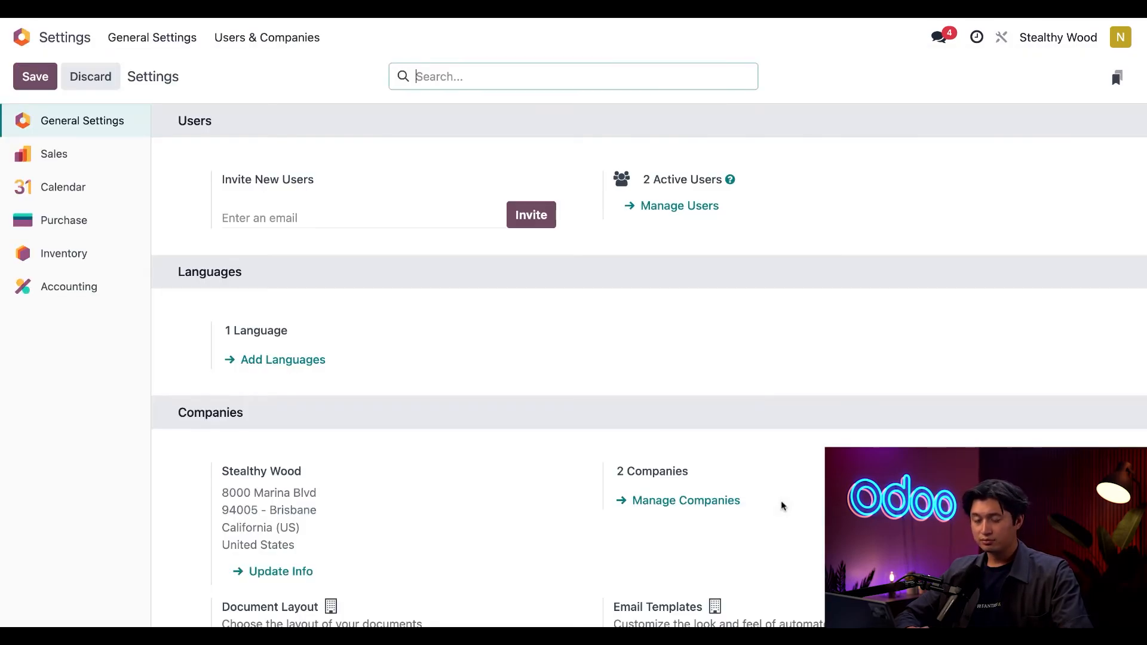
scroll(780, 501, down, 3)
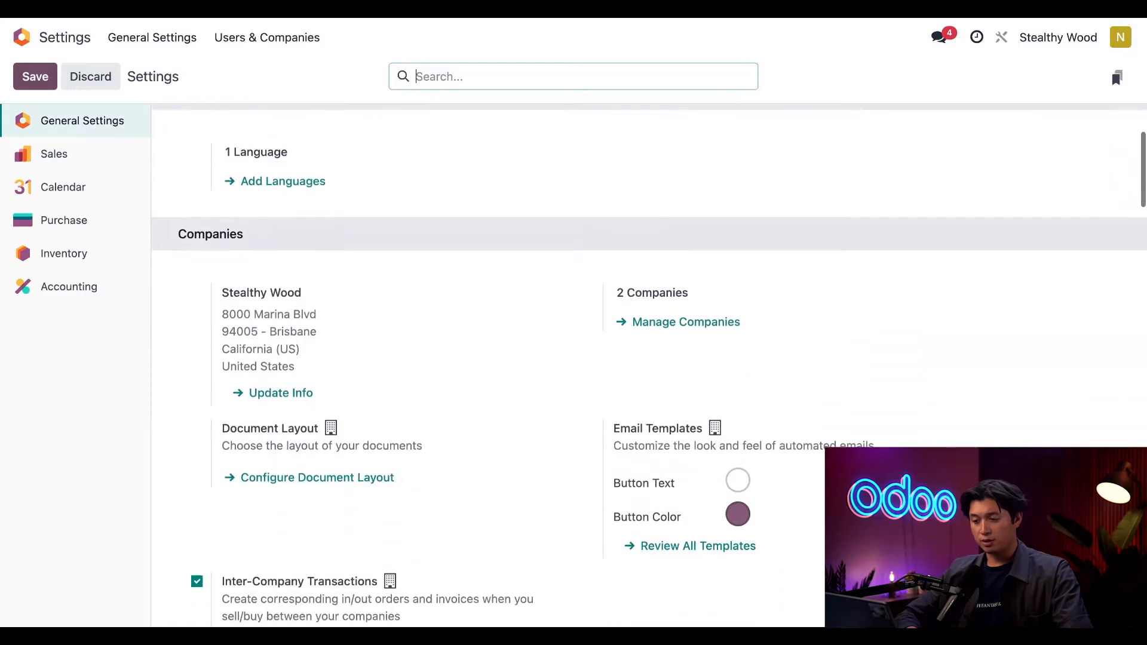
scroll(649, 366, down, 1)
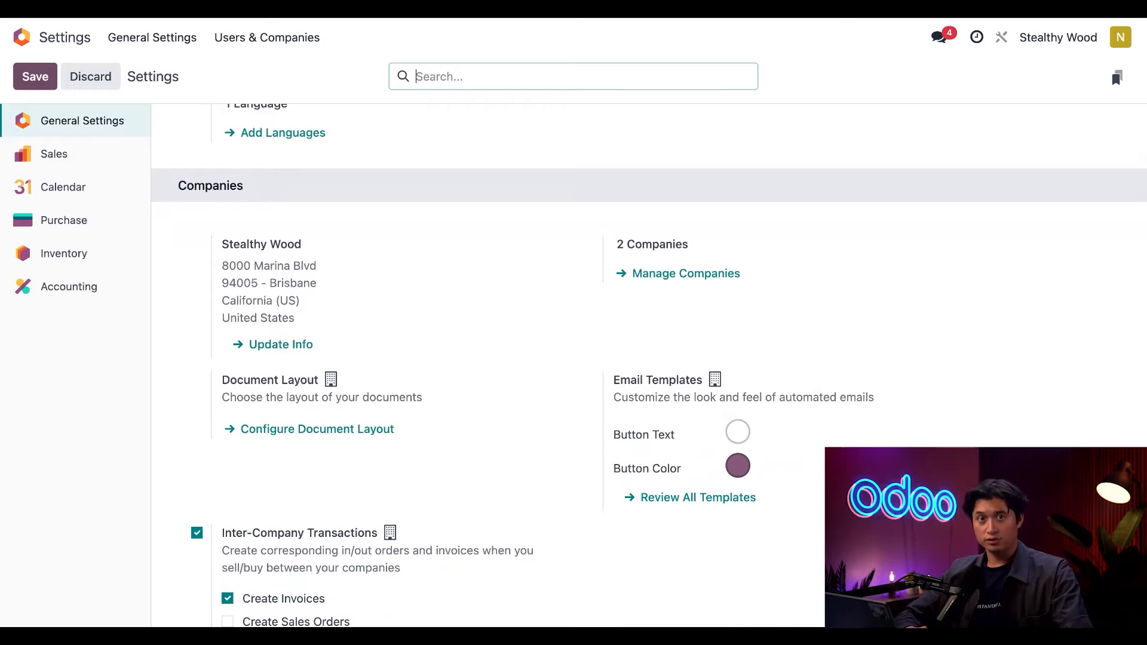
scroll(396, 443, down, 2)
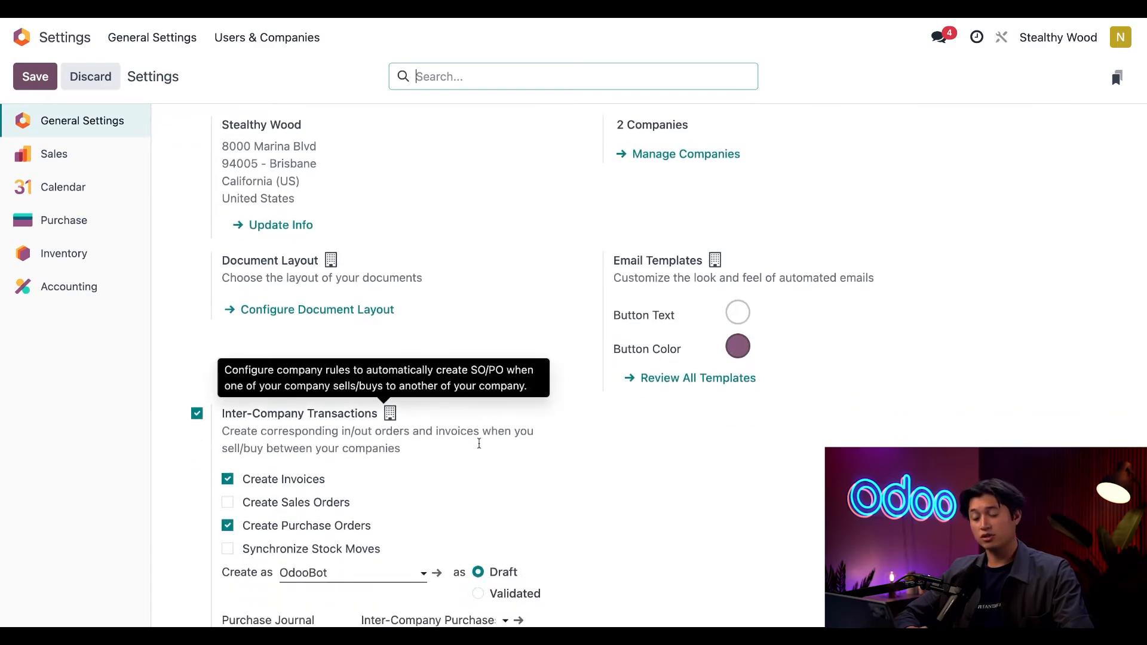
scroll(686, 487, down, 1)
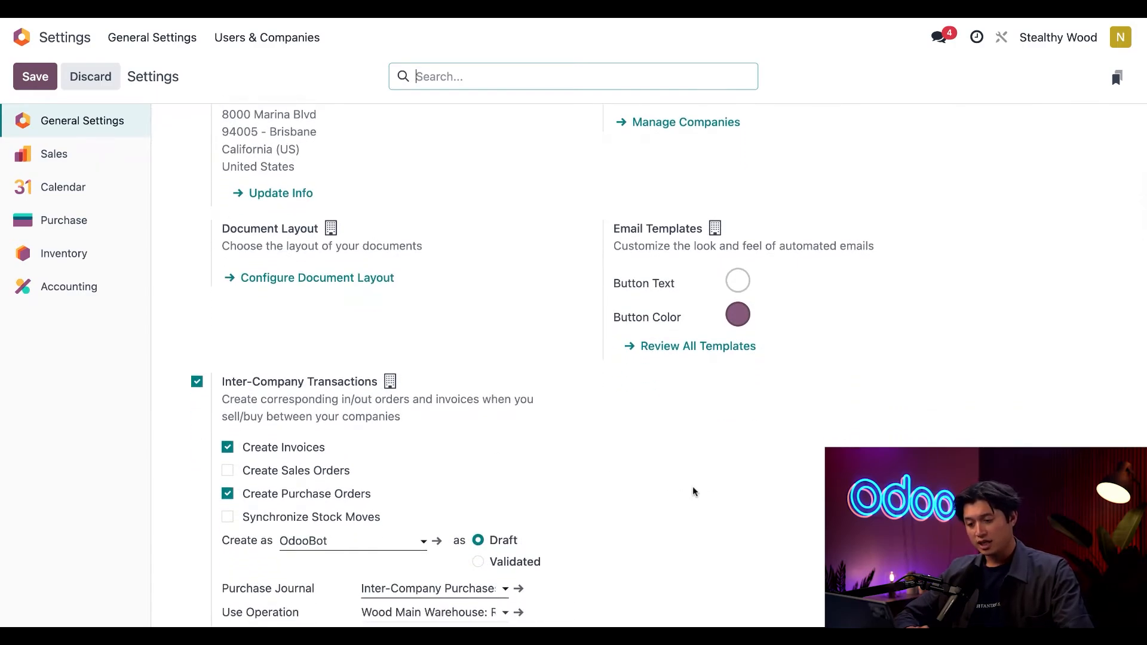
scroll(693, 489, down, 1)
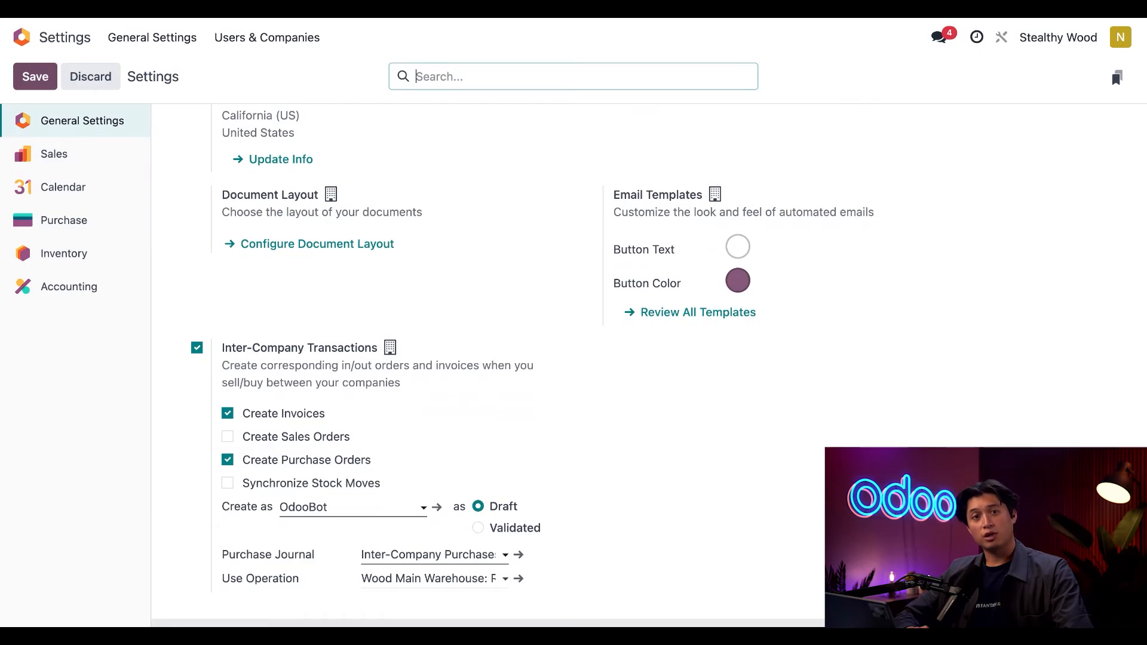
scroll(659, 496, down, 1)
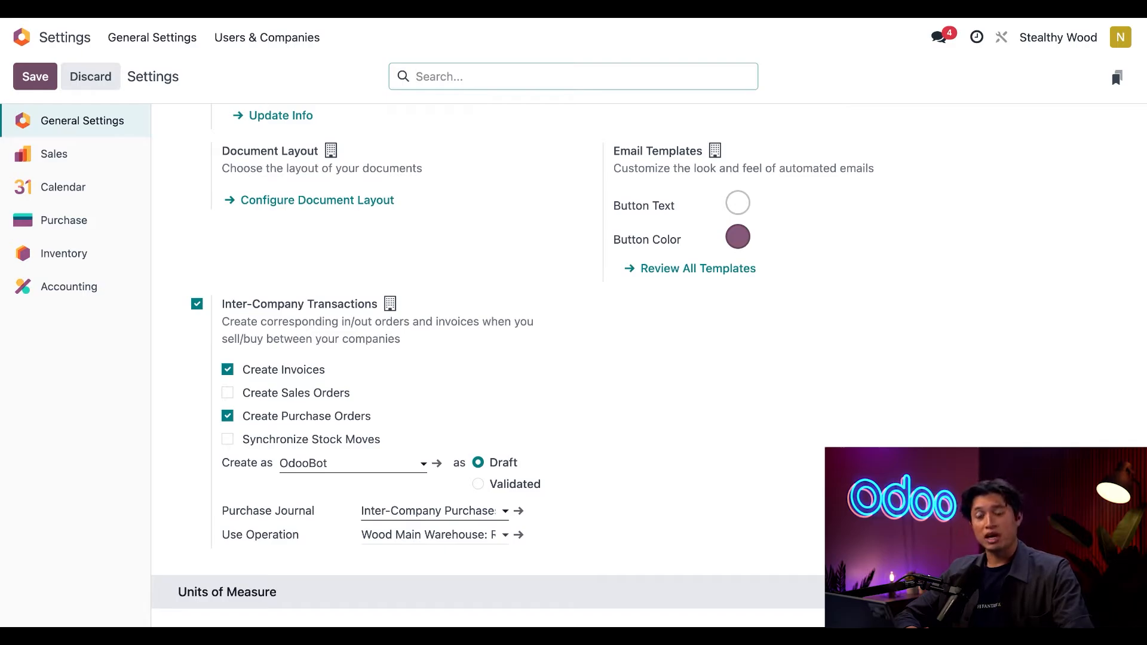
Deselect Stealthy Pine in the company selection and apply it, so only Stealthy Wood is active
click(1057, 40)
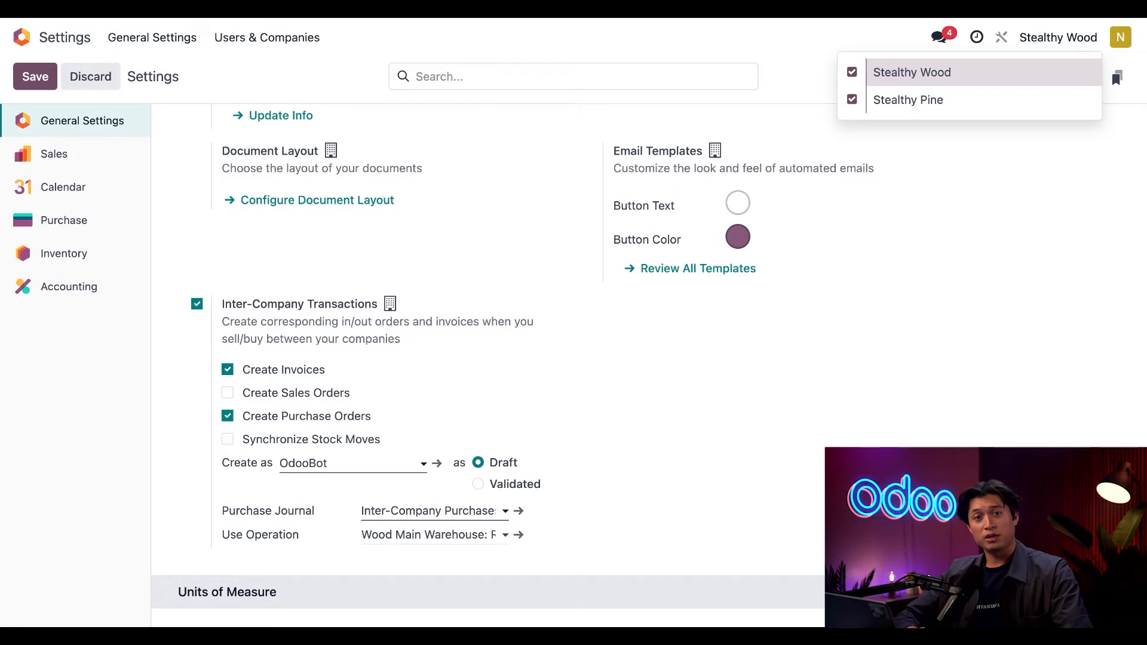
click(853, 102)
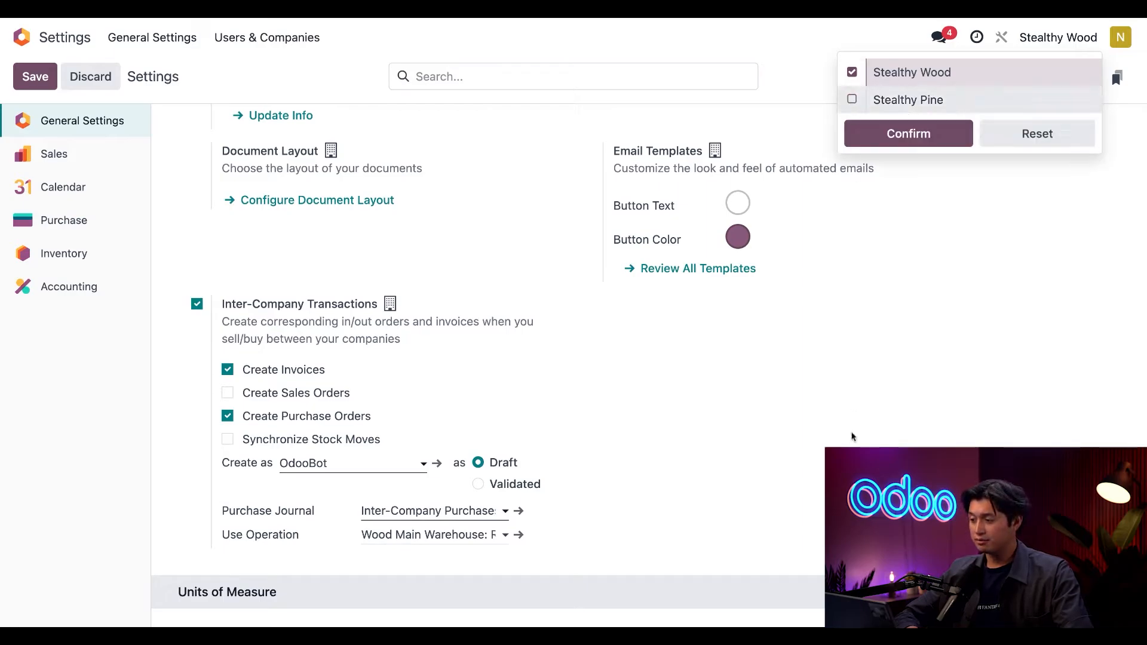
click(915, 141)
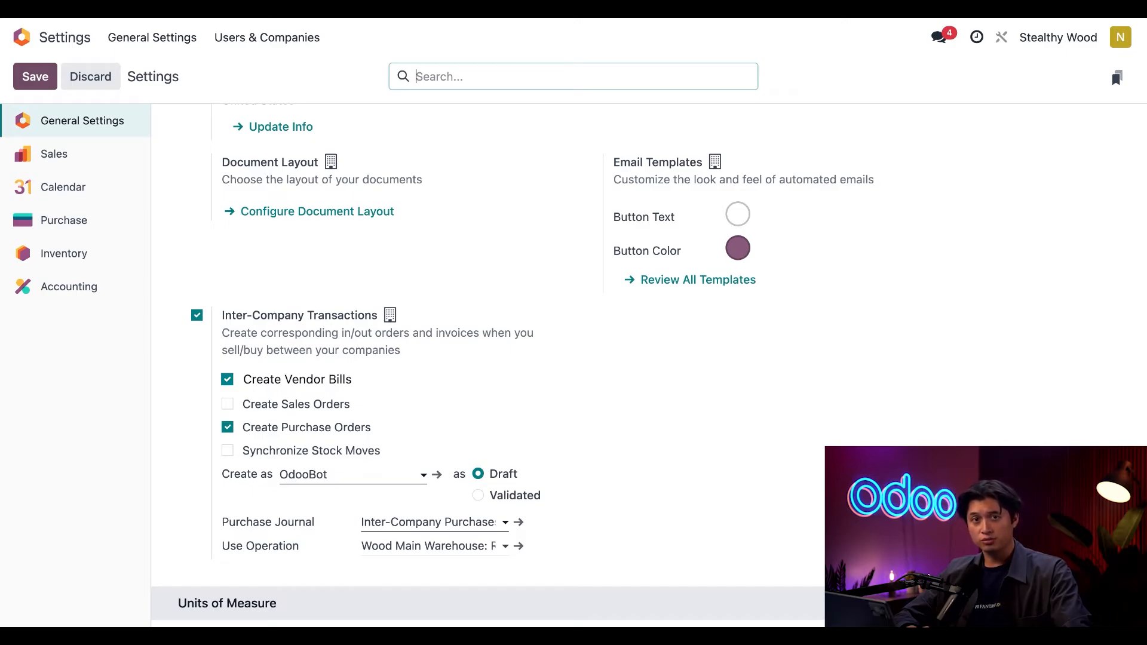
Inspect the purchase journal used for inter-company transactions and open its default expense account
click(521, 523)
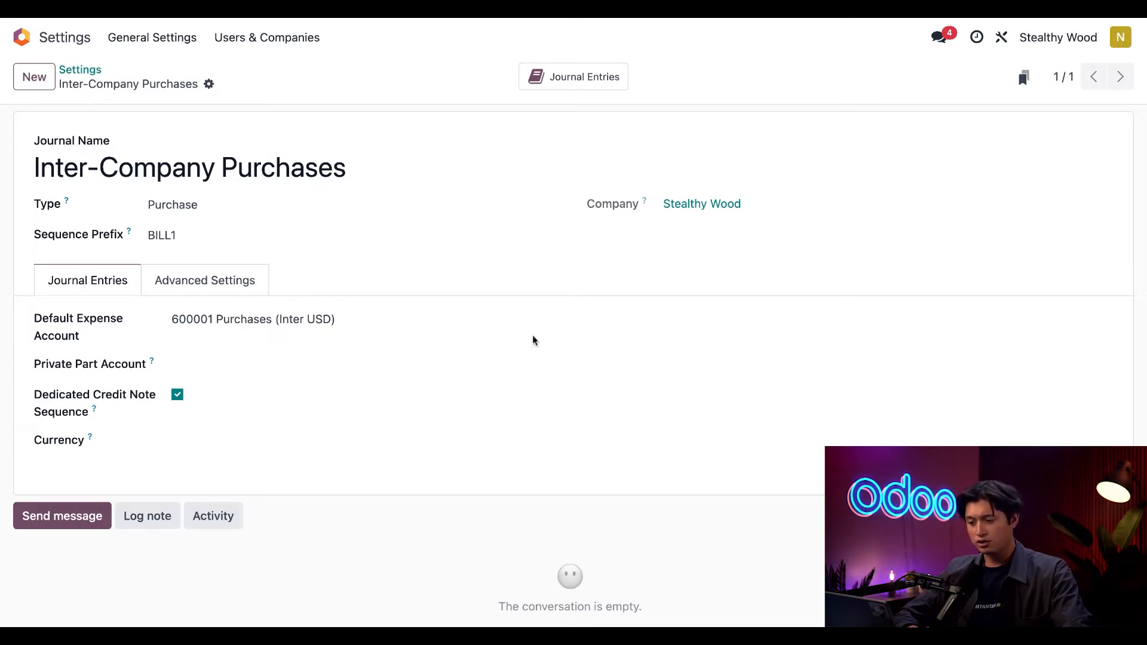
click(550, 321)
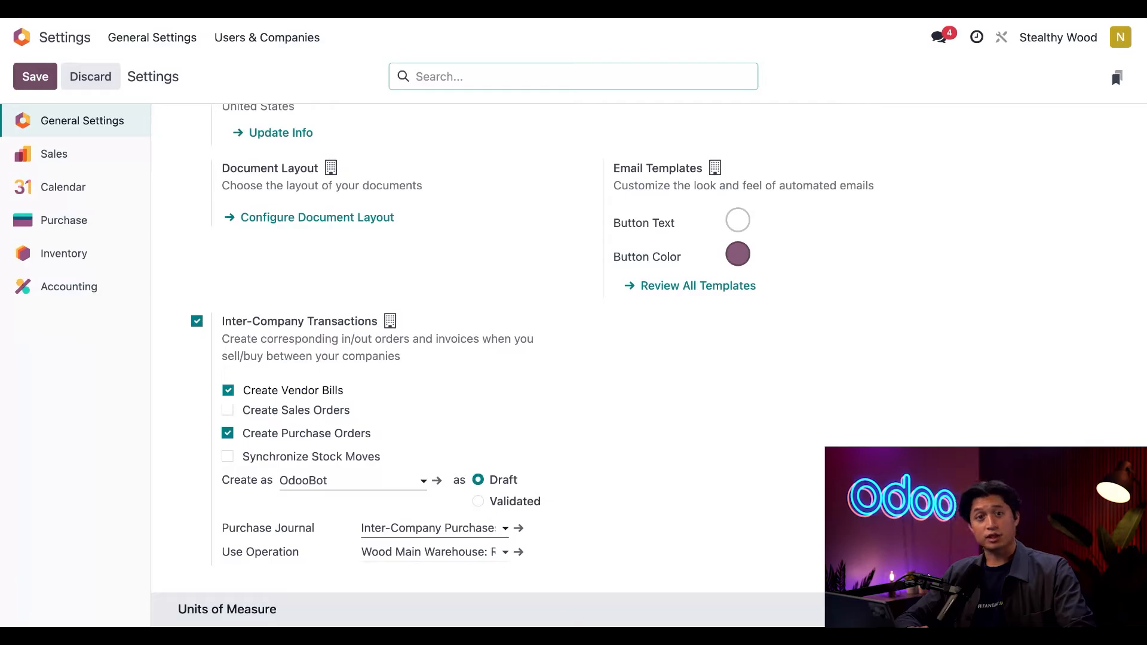
Switch the active company to Stealthy Pine and review its Inter-Company Transactions settings
click(1046, 40)
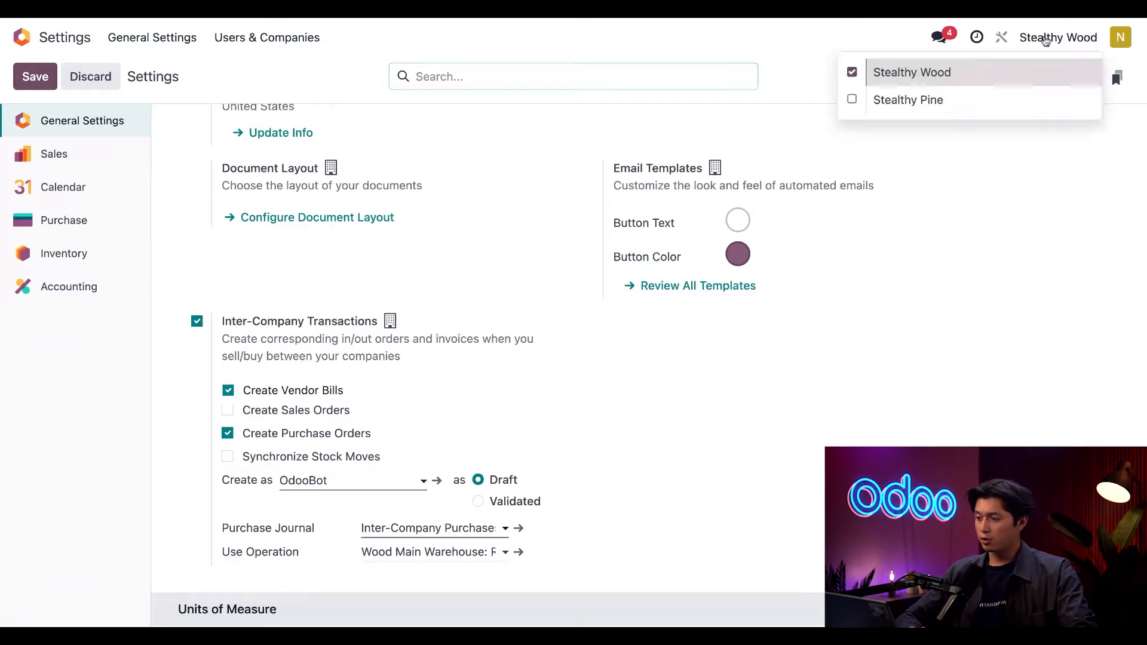
click(944, 111)
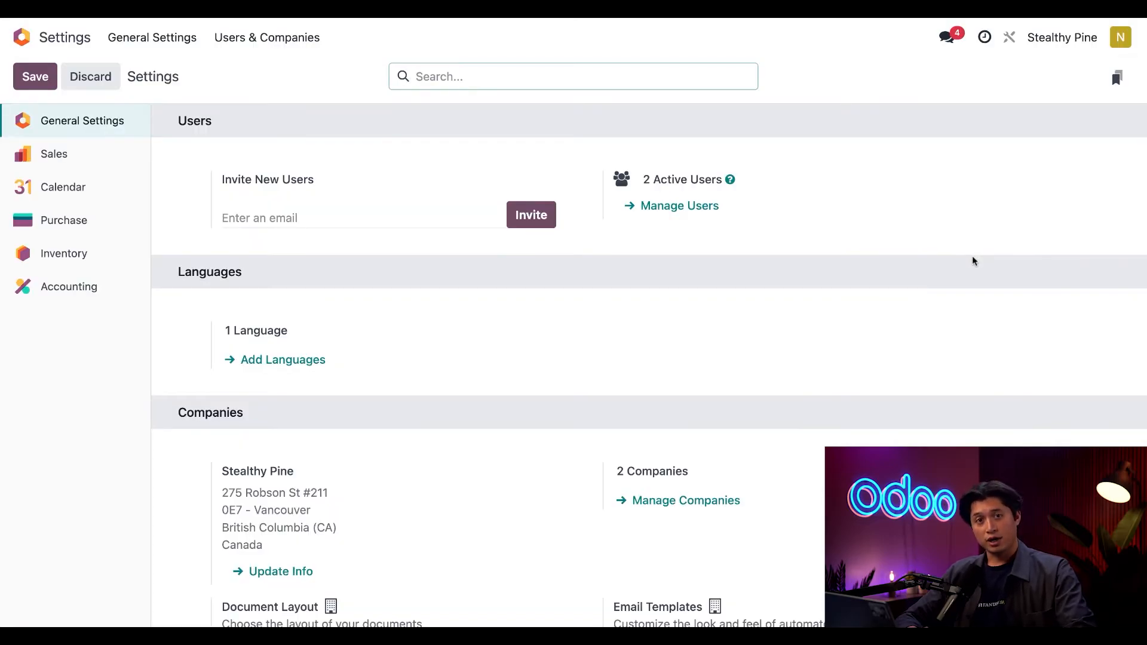
scroll(972, 256, down, 5)
scroll(649, 364, down, 1)
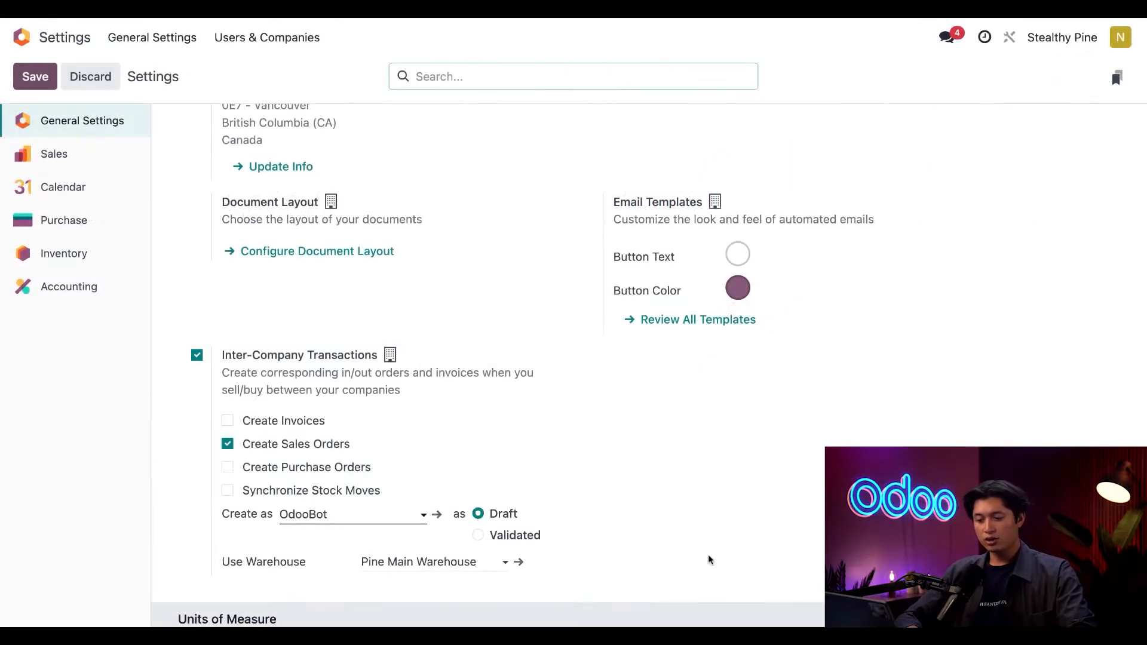
scroll(236, 584, down, 3)
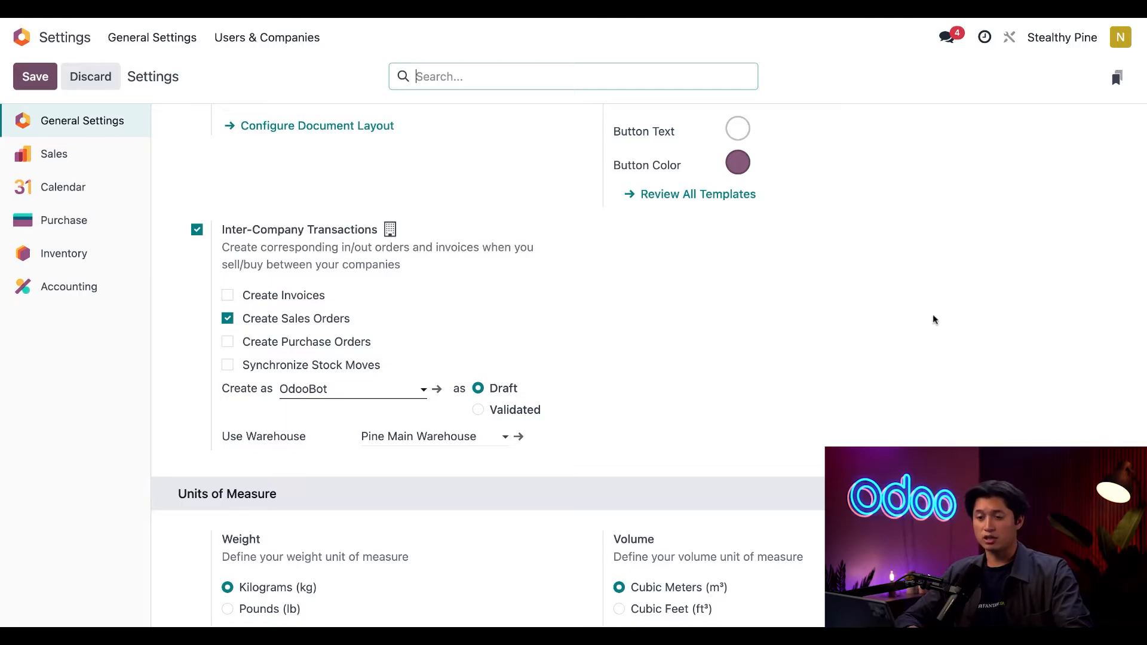
Open the Inter-Company Sales journal in Stealthy Pine's accounting configuration and inspect its default income account
click(39, 36)
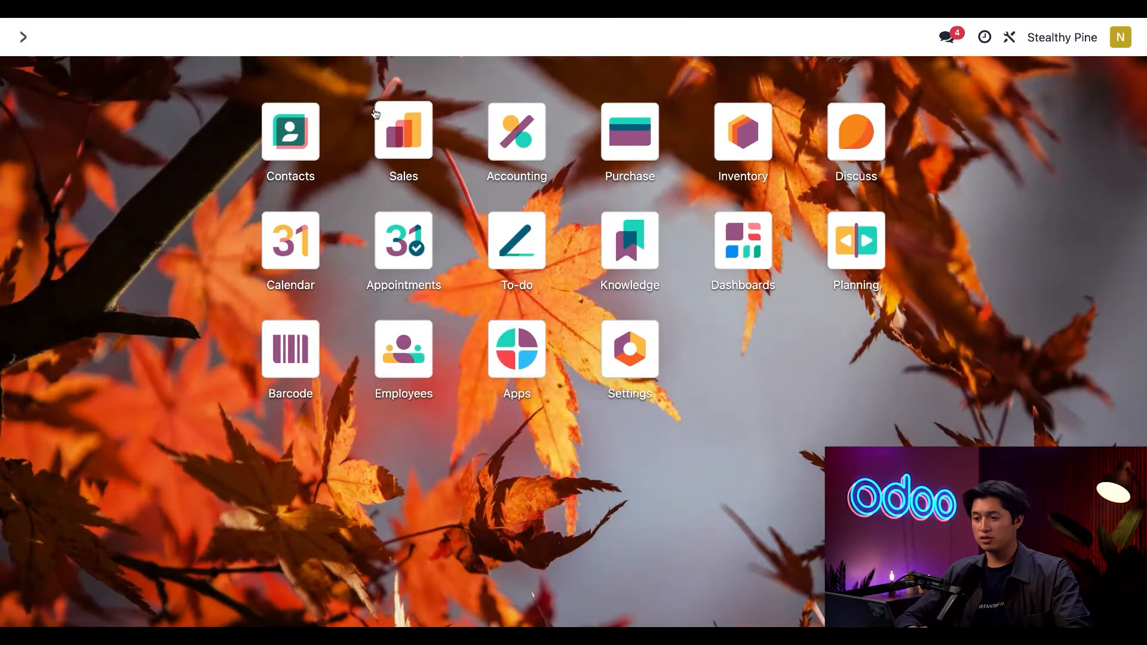
click(521, 133)
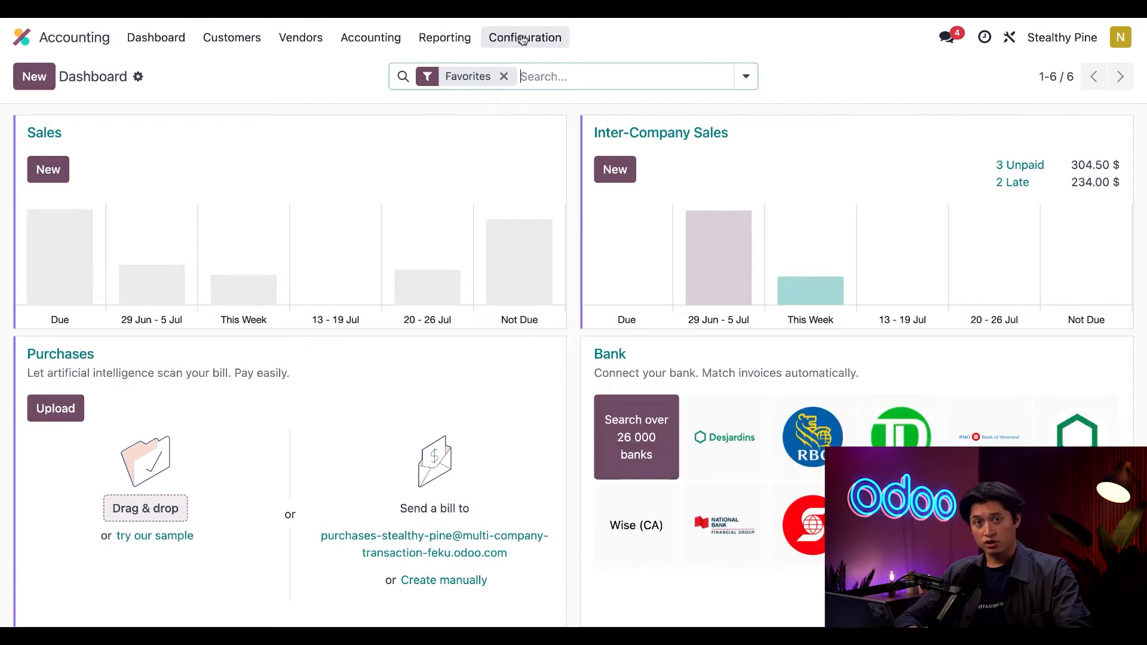
click(522, 38)
click(531, 165)
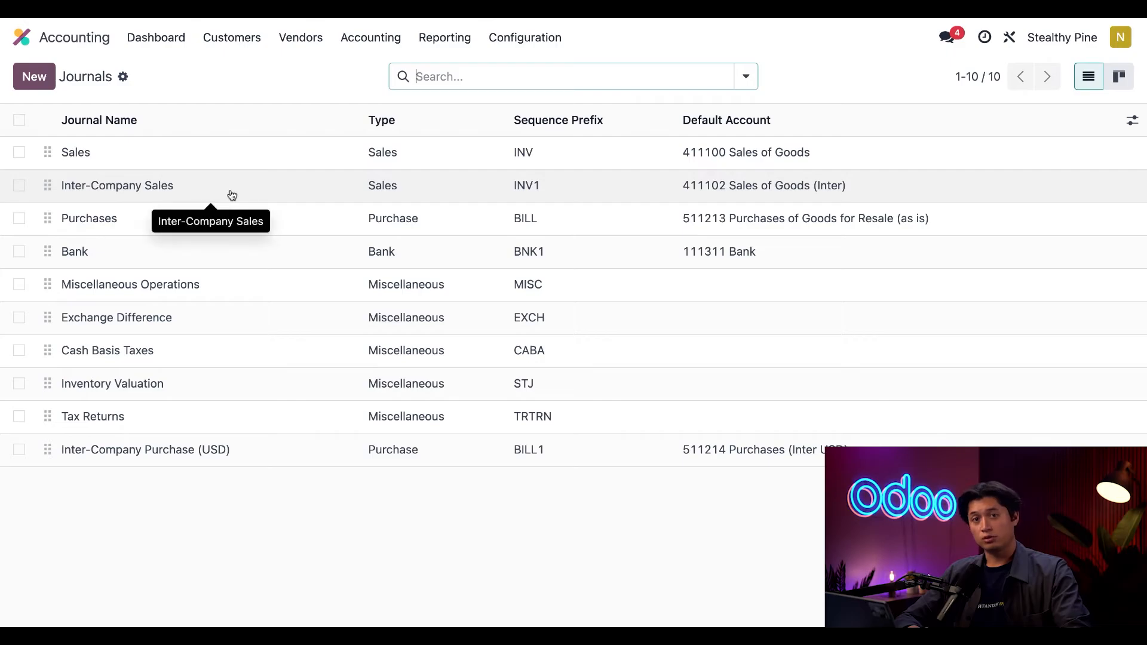
click(231, 196)
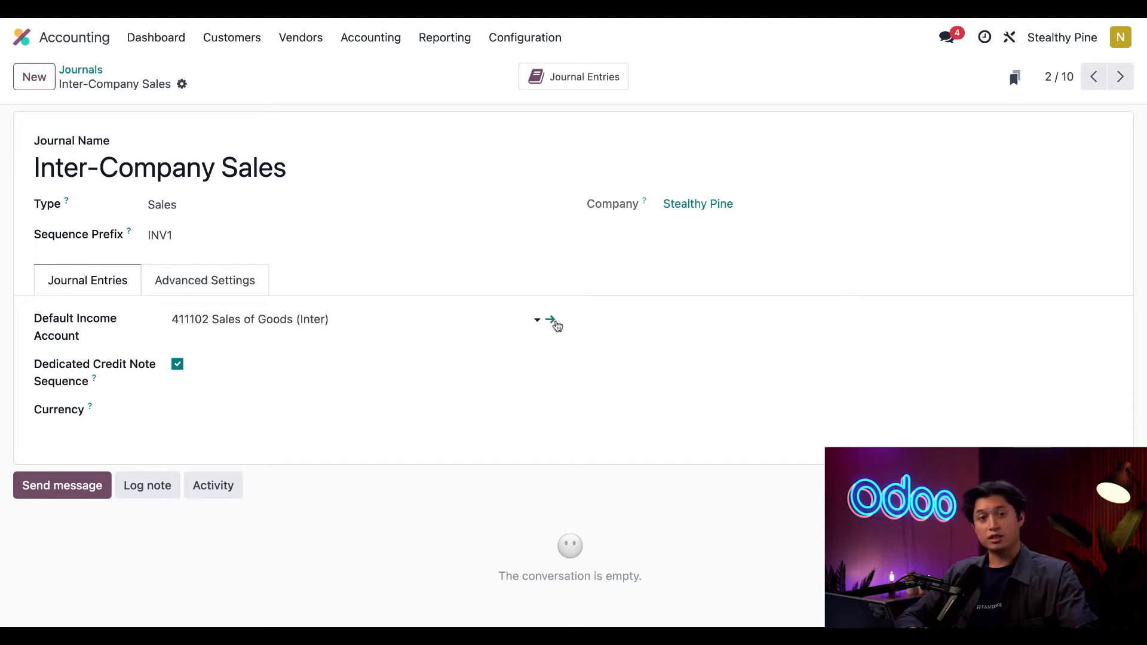
click(551, 322)
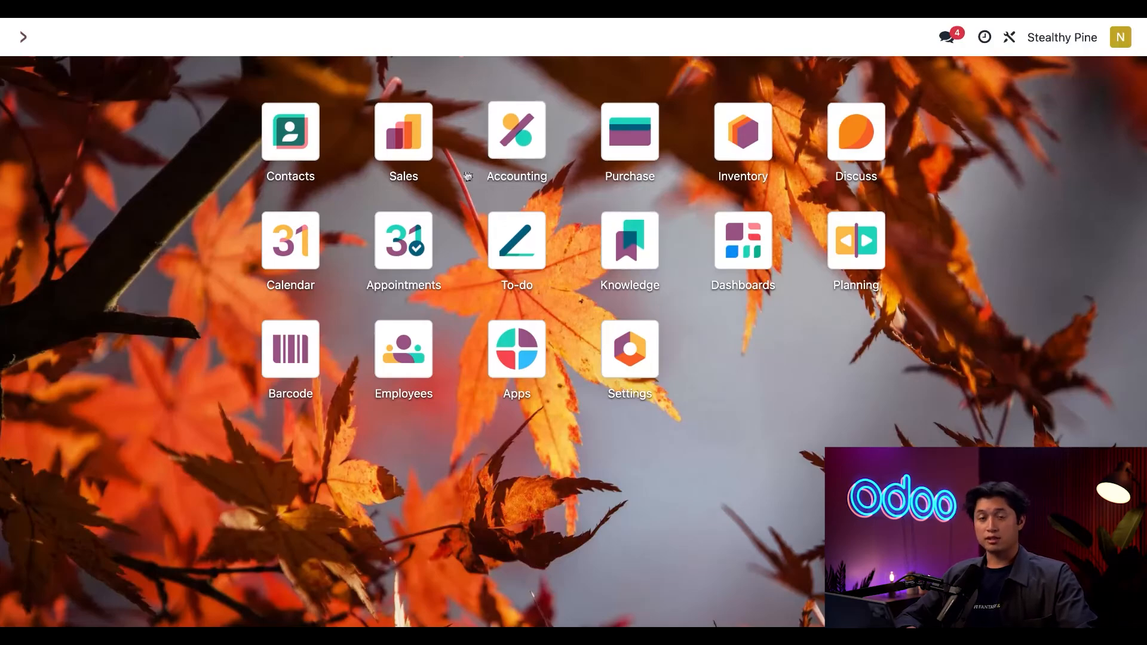
Open the list of sales pricelists for Stealthy Pine
click(406, 138)
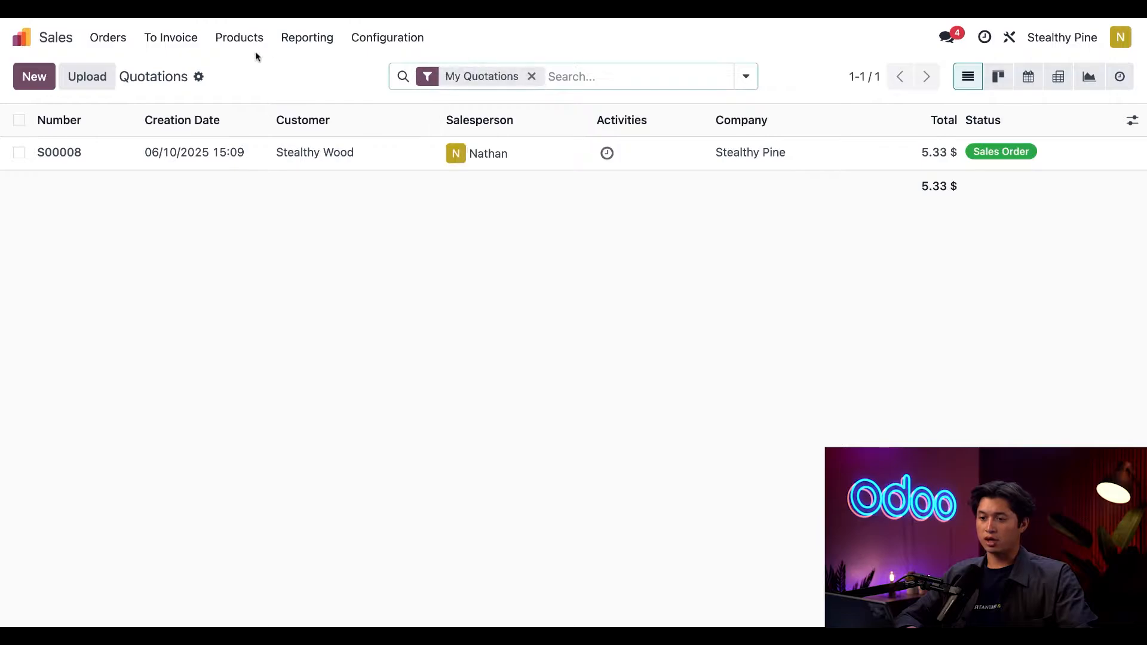
click(242, 42)
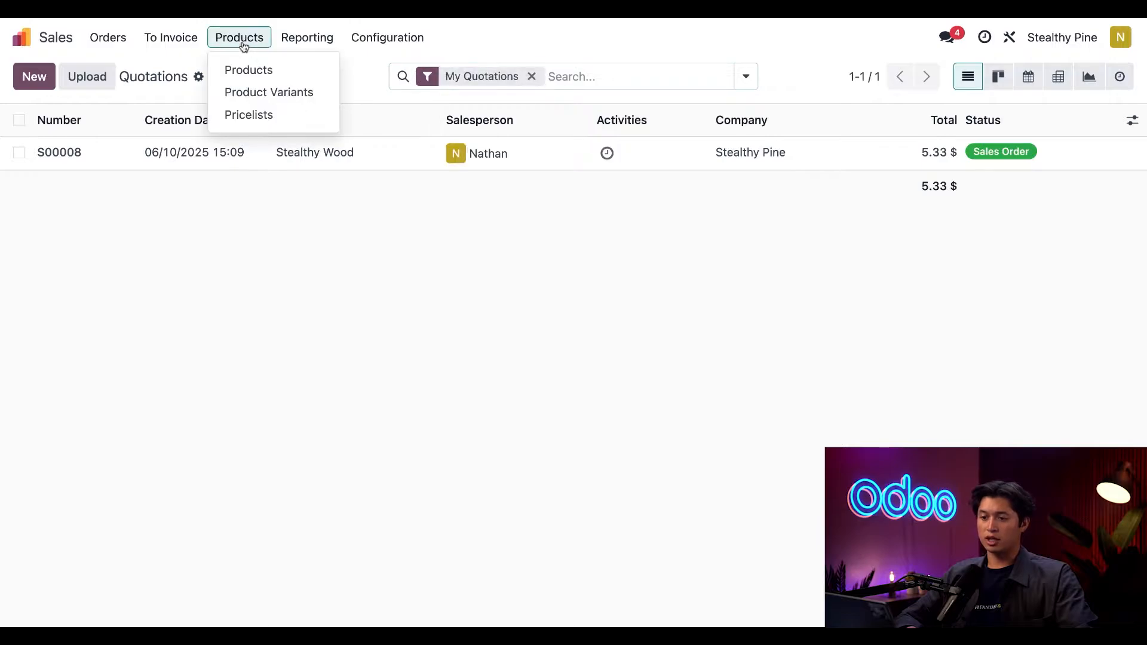
click(284, 119)
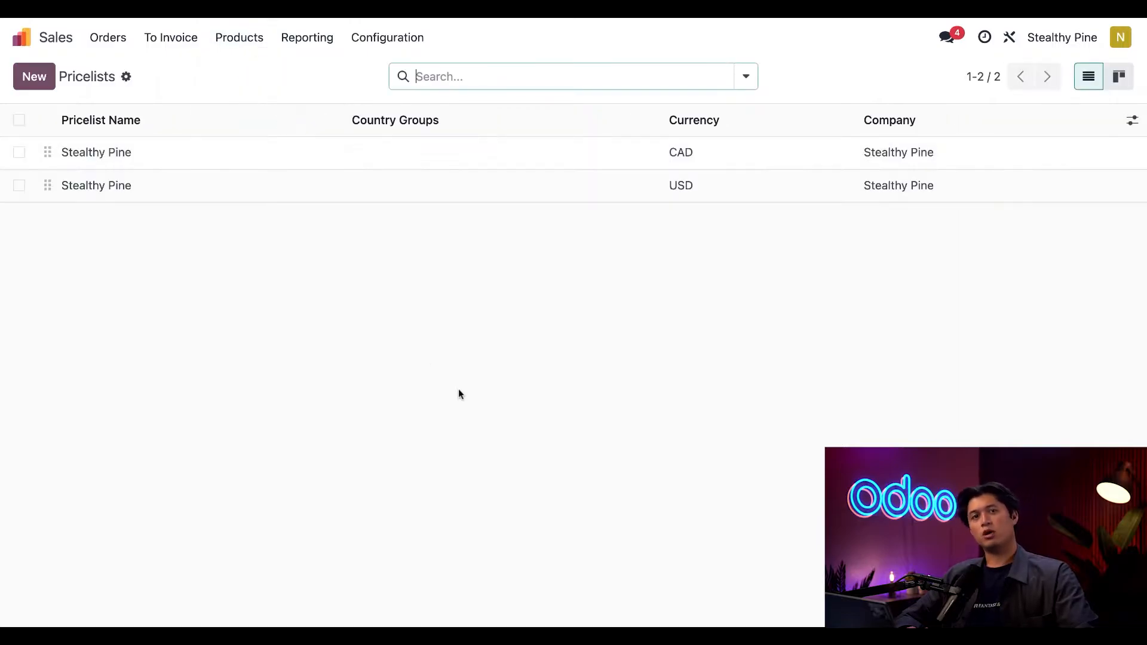
Enable Stealthy Wood alongside Stealthy Pine so the pricelists of both companies are listed
click(1051, 42)
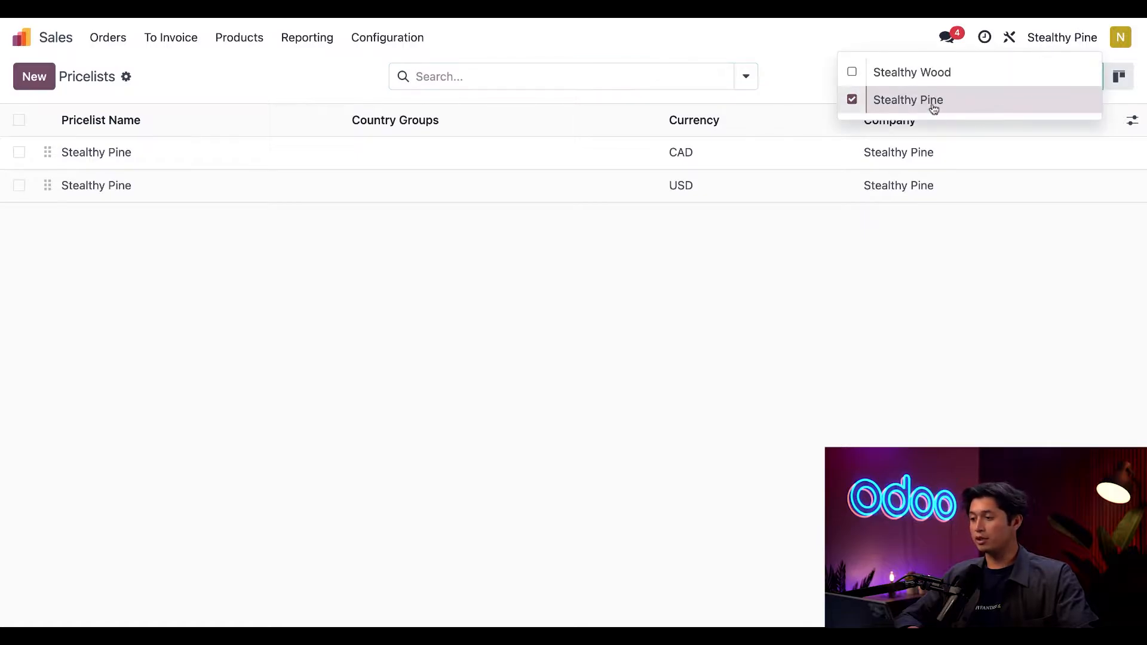
click(851, 72)
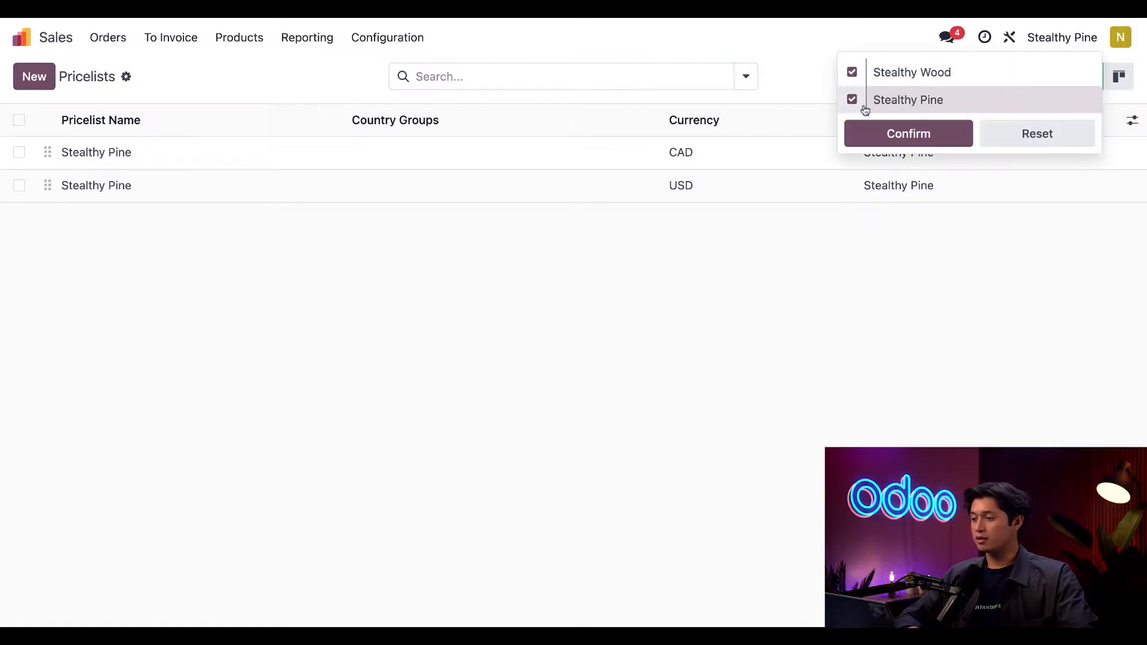
click(883, 138)
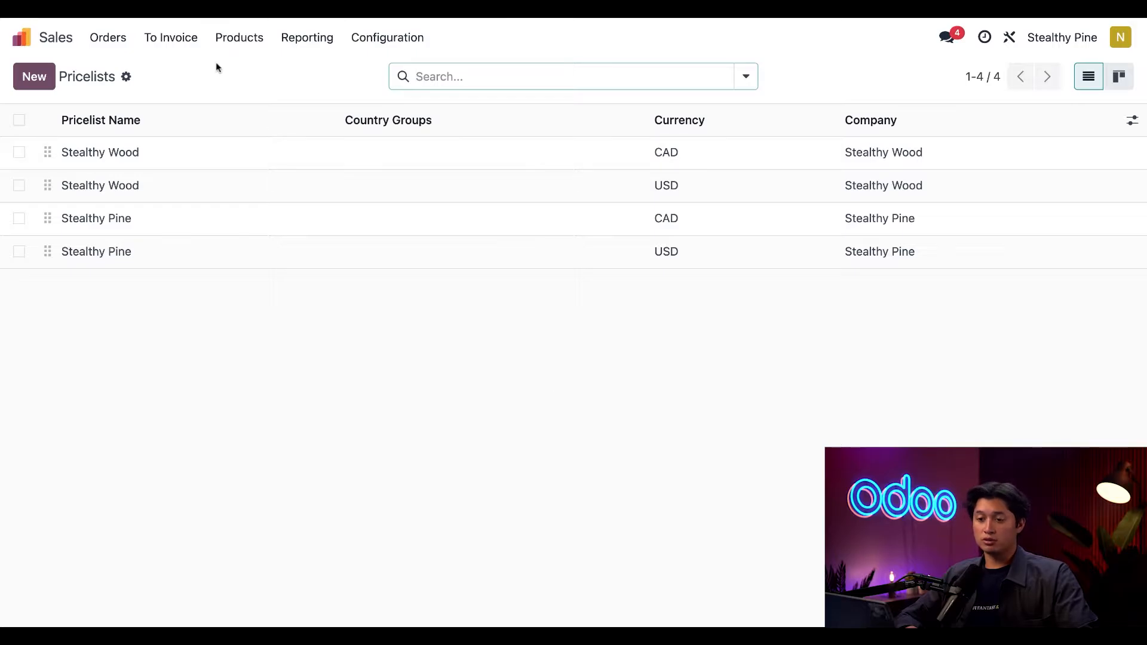
Open the Stealthy Wood contact and review the pricelist in its sales and purchase details
click(33, 44)
click(291, 140)
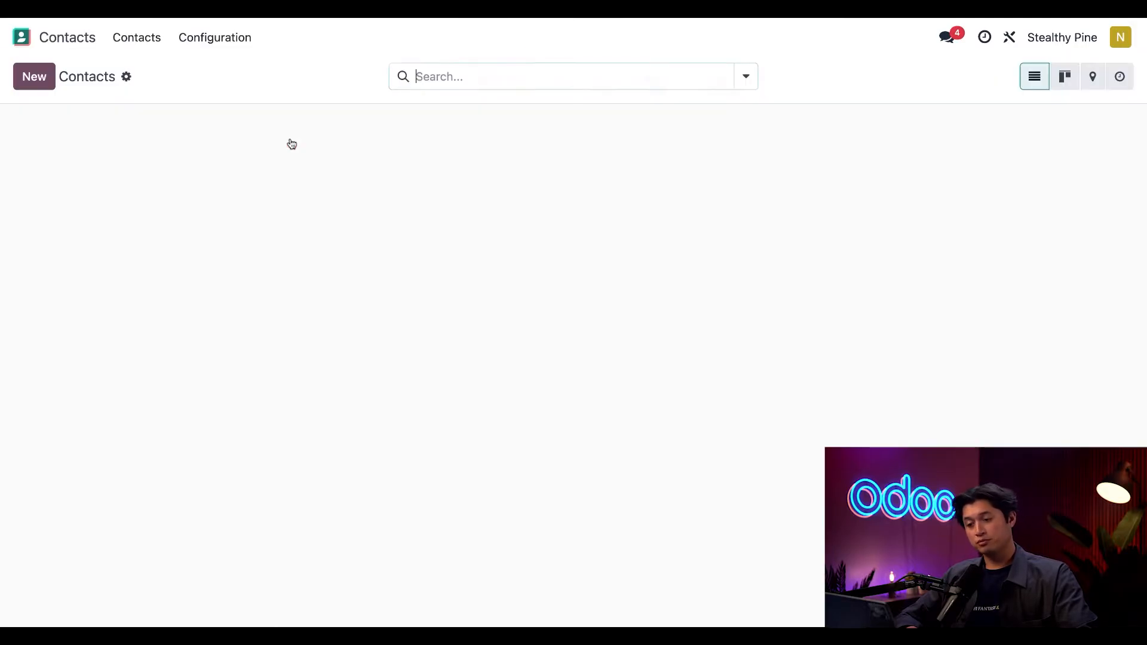
click(235, 255)
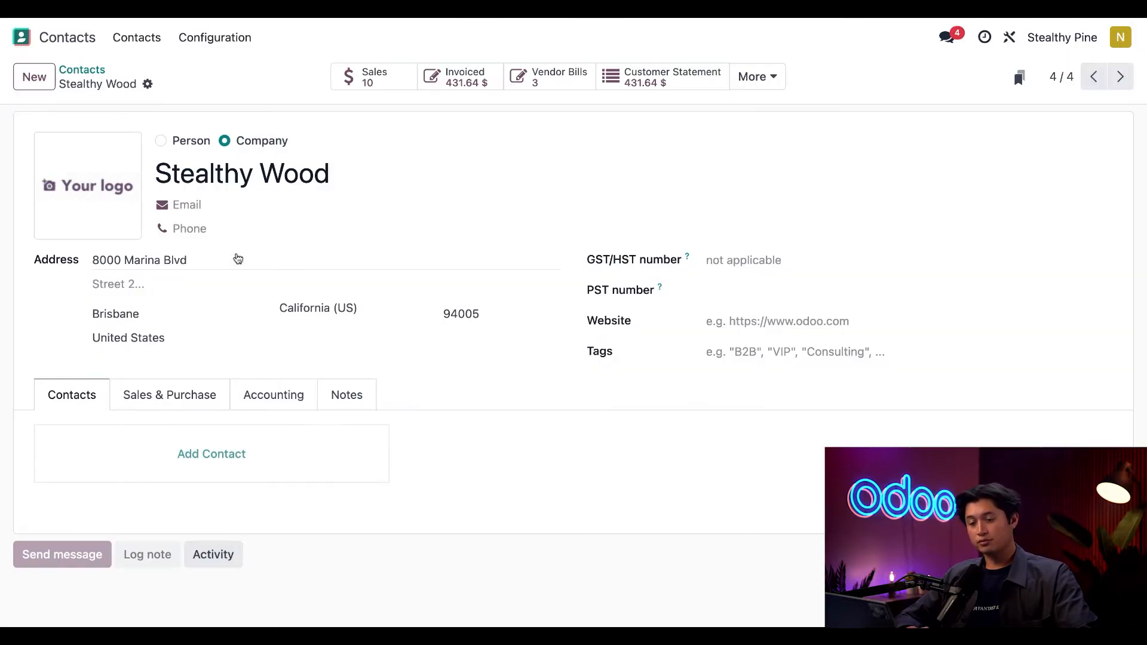
scroll(245, 424, down, 1)
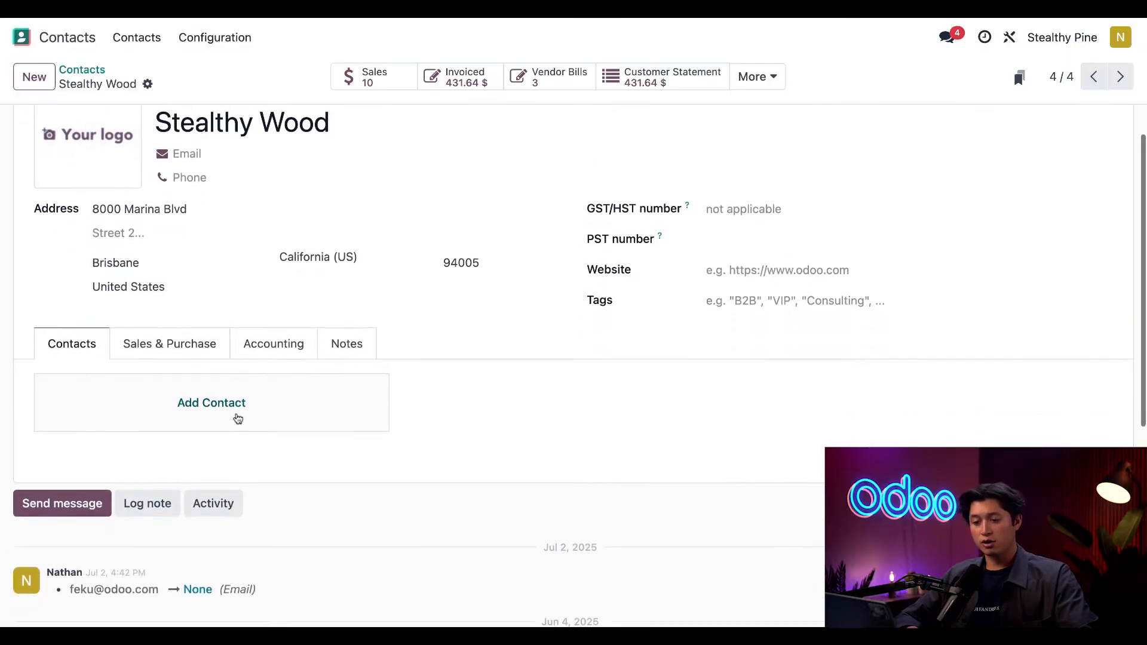
click(171, 344)
scroll(224, 422, down, 2)
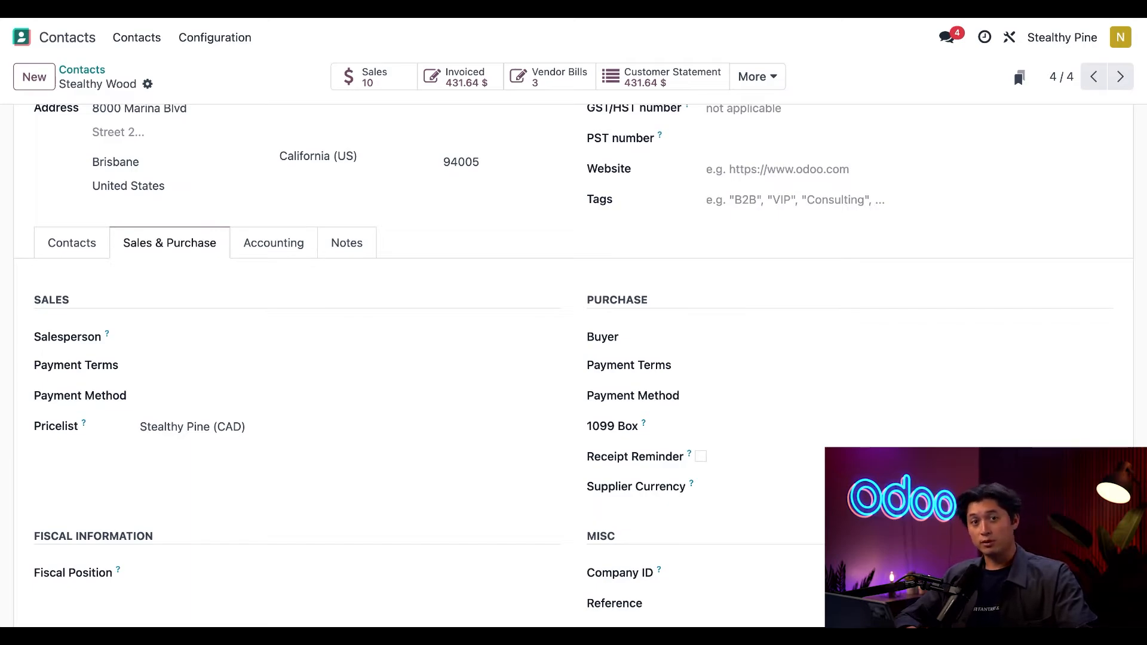
Switch the active company to Stealthy Wood and return to the contact list
click(1038, 38)
click(940, 83)
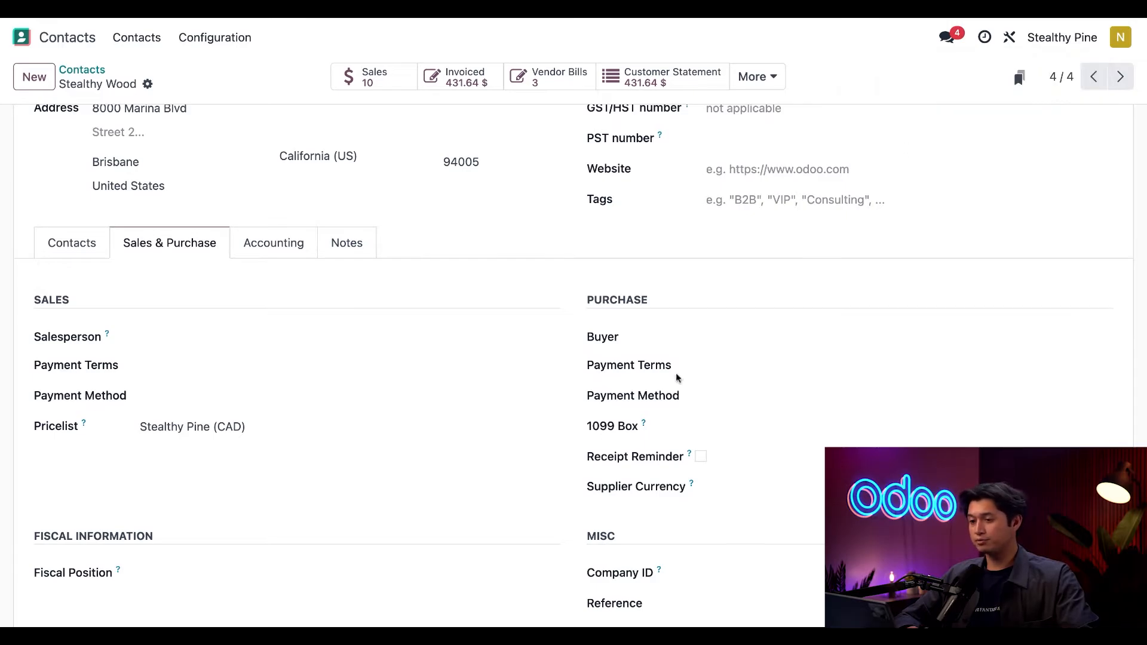
click(83, 71)
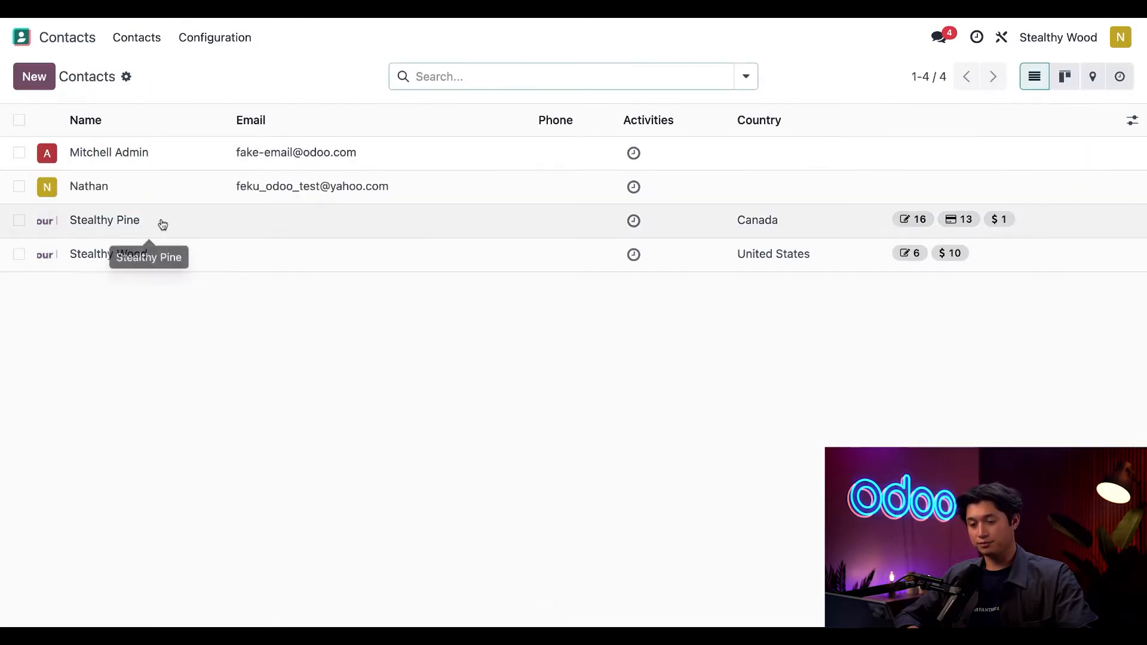
Open the Stealthy Pine contact and review the pricelist and supplier currency in its sales and purchase details
click(161, 224)
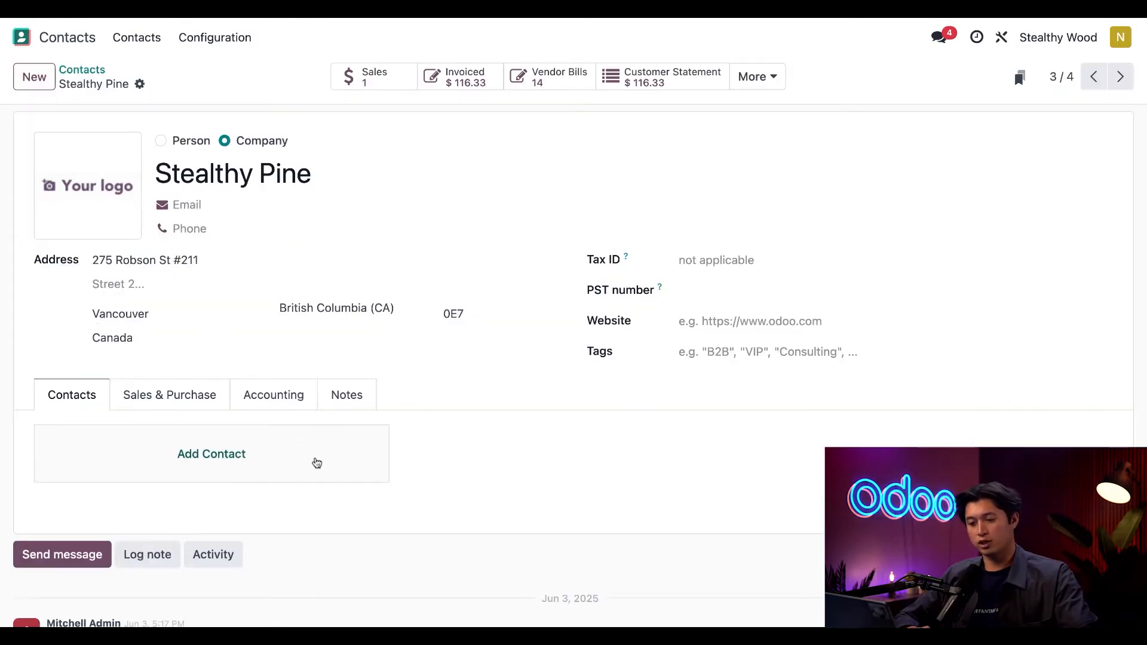
scroll(322, 478, down, 2)
click(176, 326)
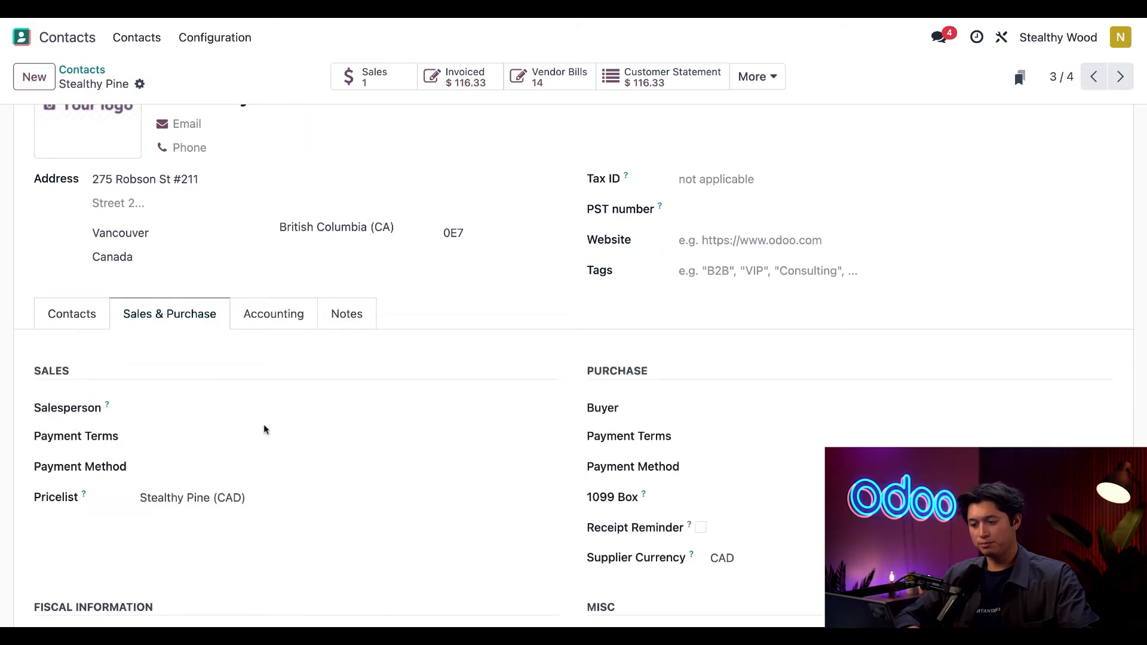
scroll(264, 424, down, 2)
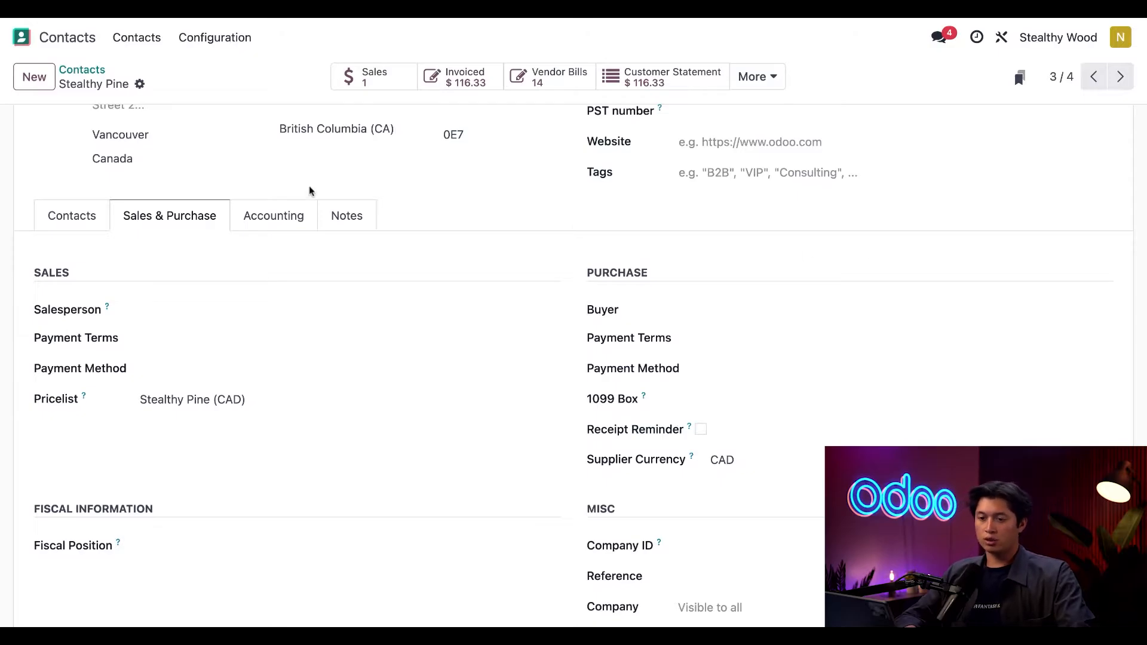
Open the Pine 2x4 Stud (8 ft) product in Inventory and review its general information and vendor pricing
click(21, 37)
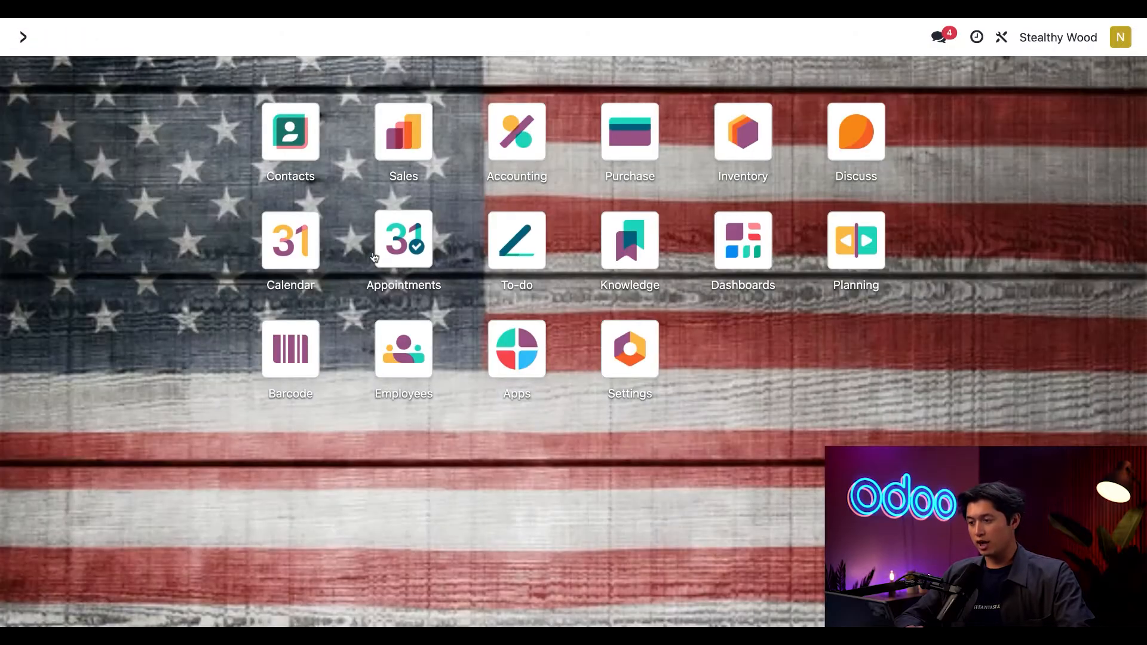
click(742, 129)
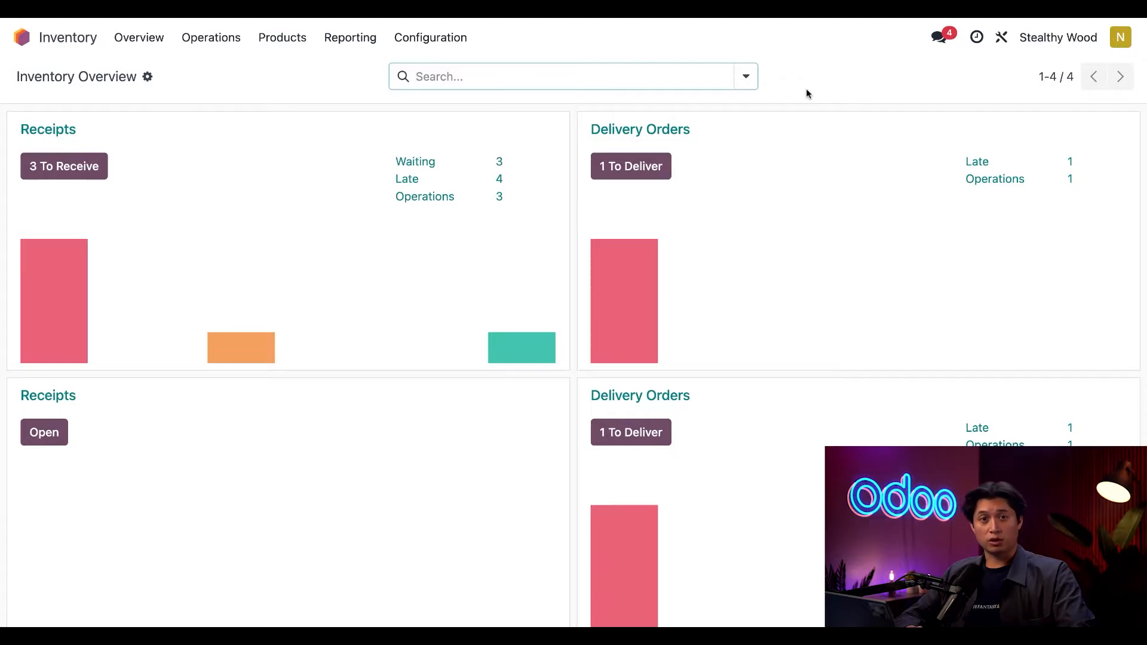
click(271, 42)
click(288, 70)
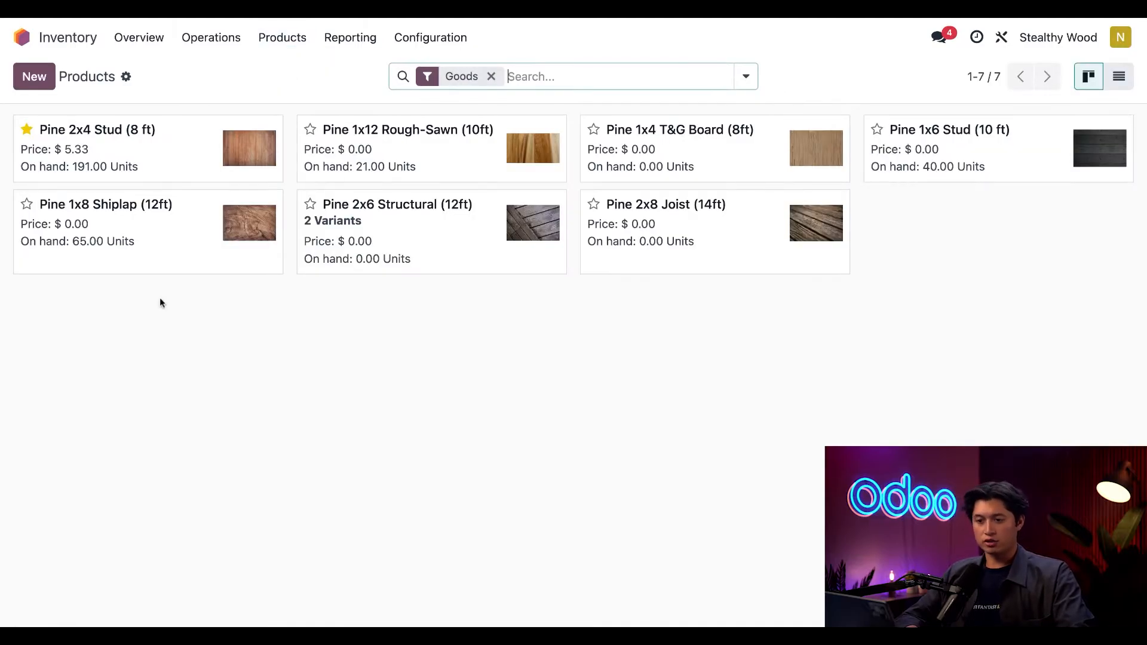
click(136, 161)
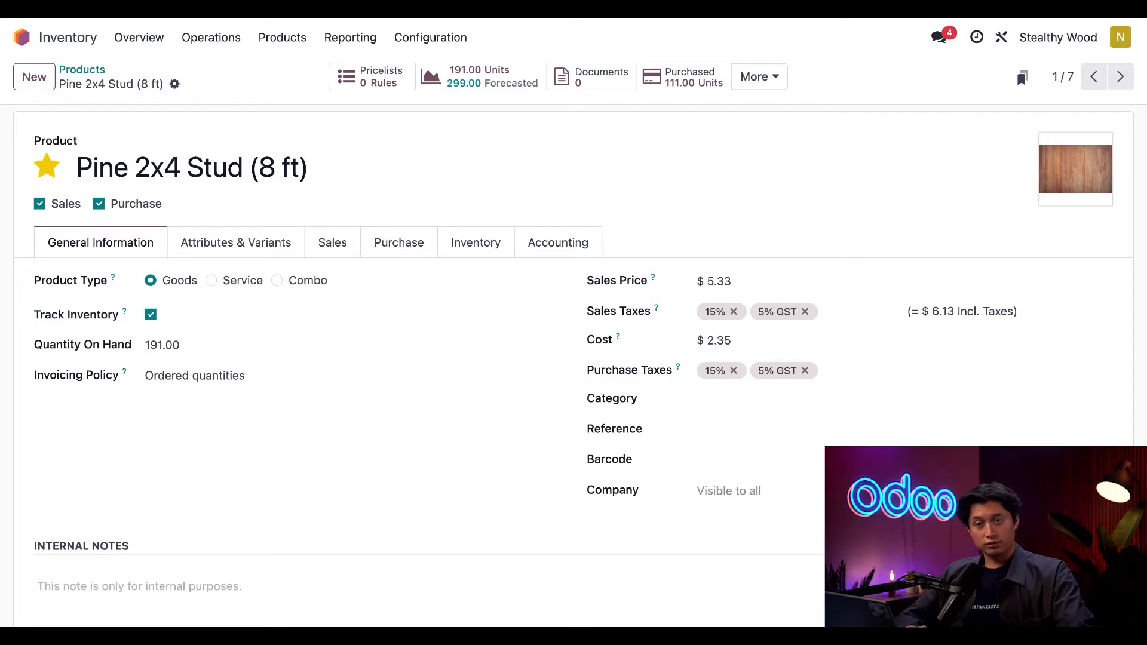
scroll(807, 519, down, 3)
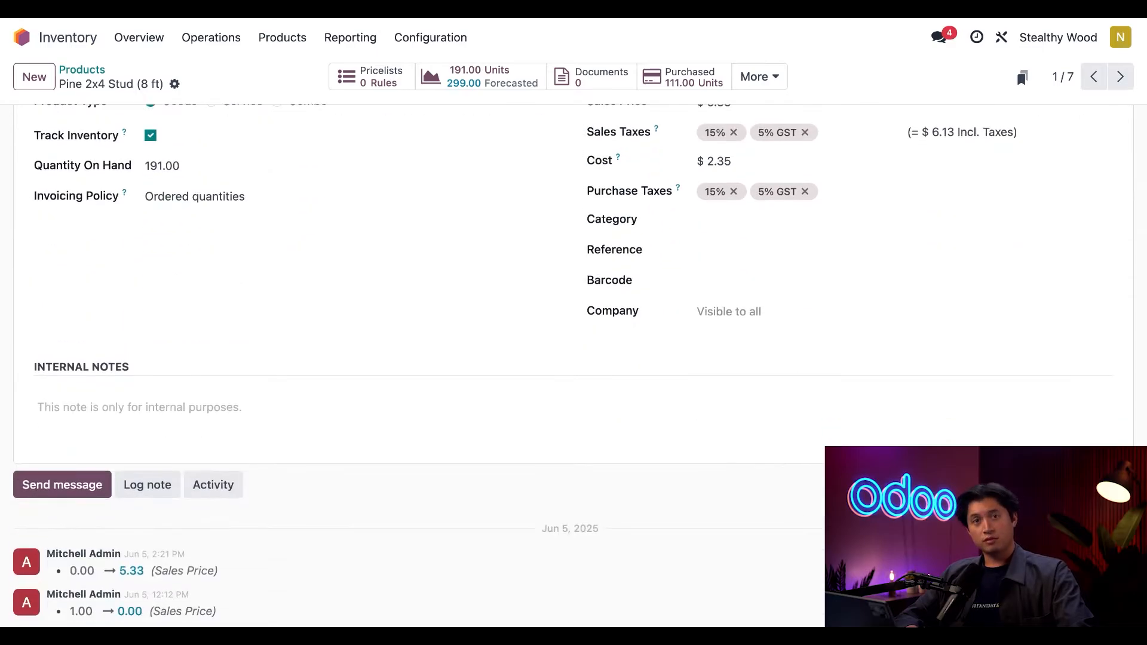
scroll(431, 306, up, 3)
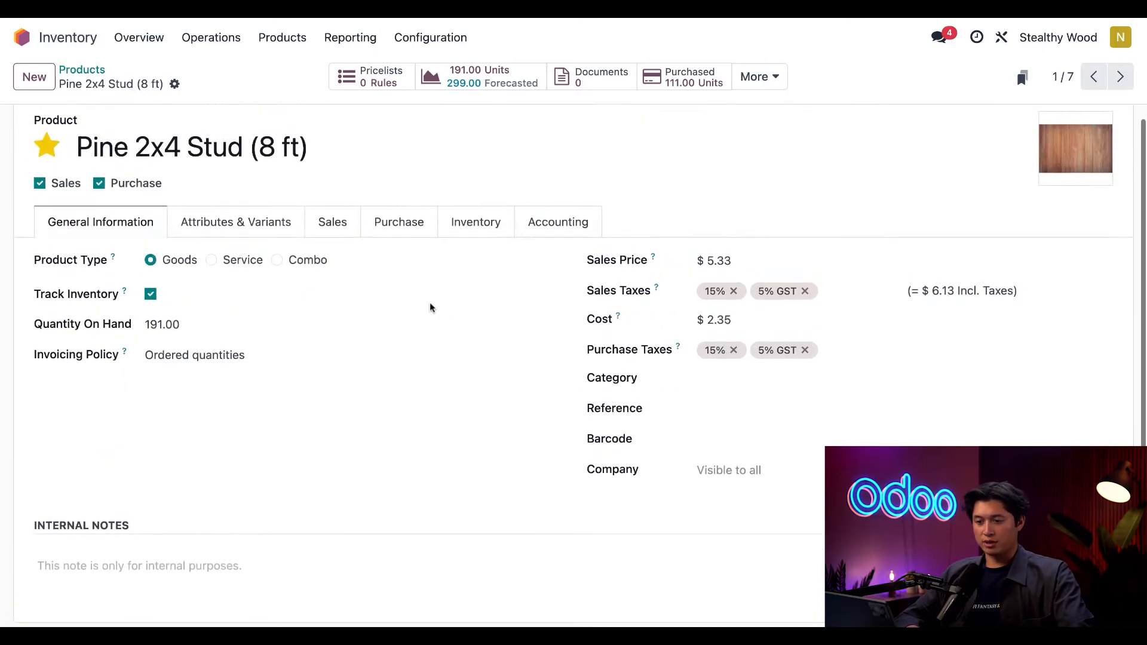
click(399, 223)
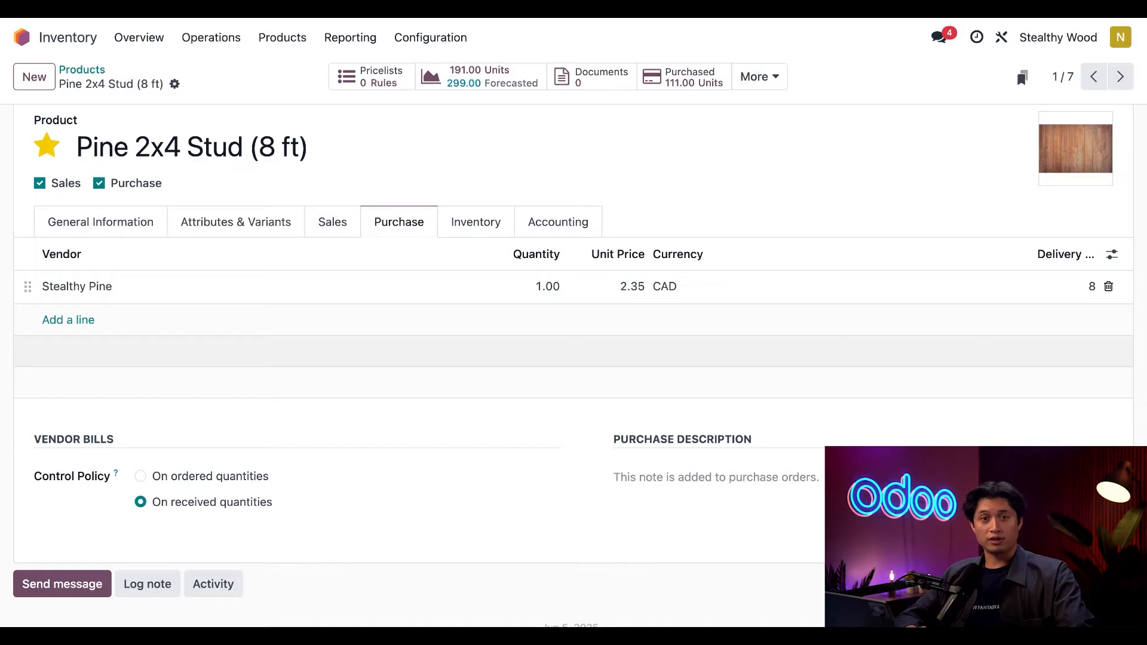
Open the warehouse list and restrict the active companies to Stealthy Wood only
click(466, 37)
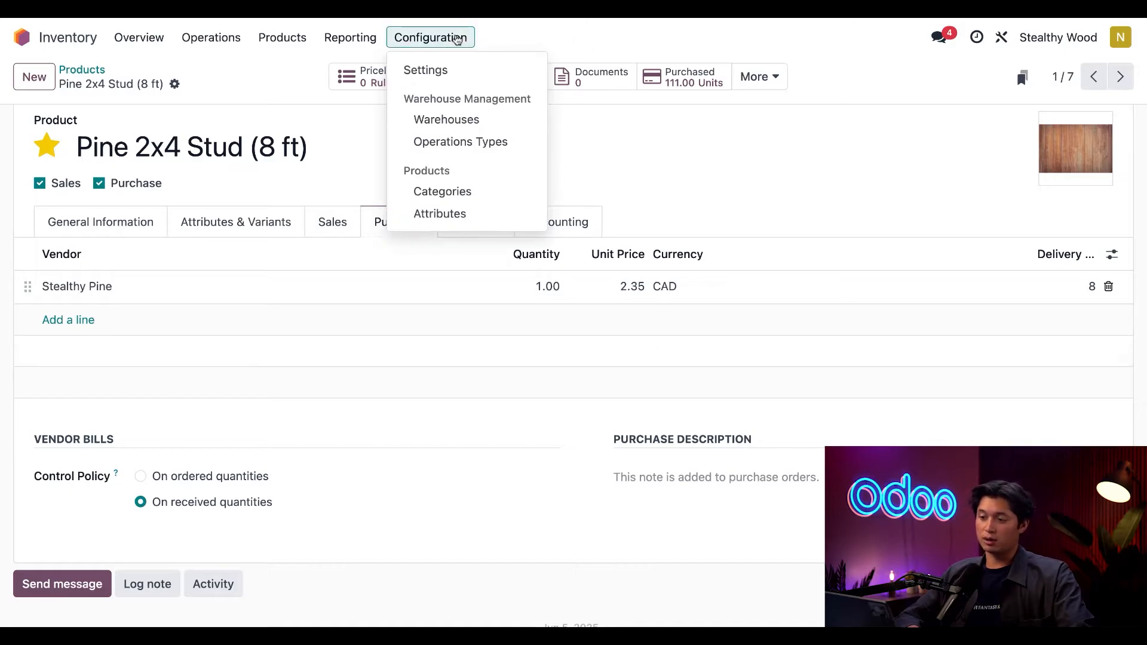
click(494, 123)
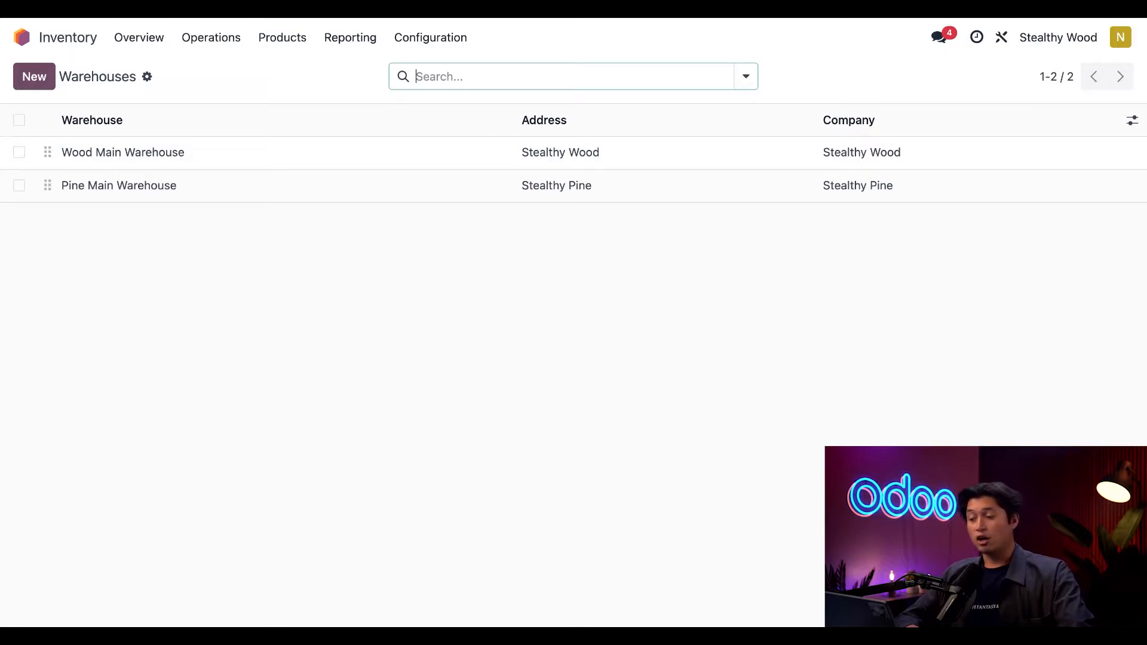
click(1051, 48)
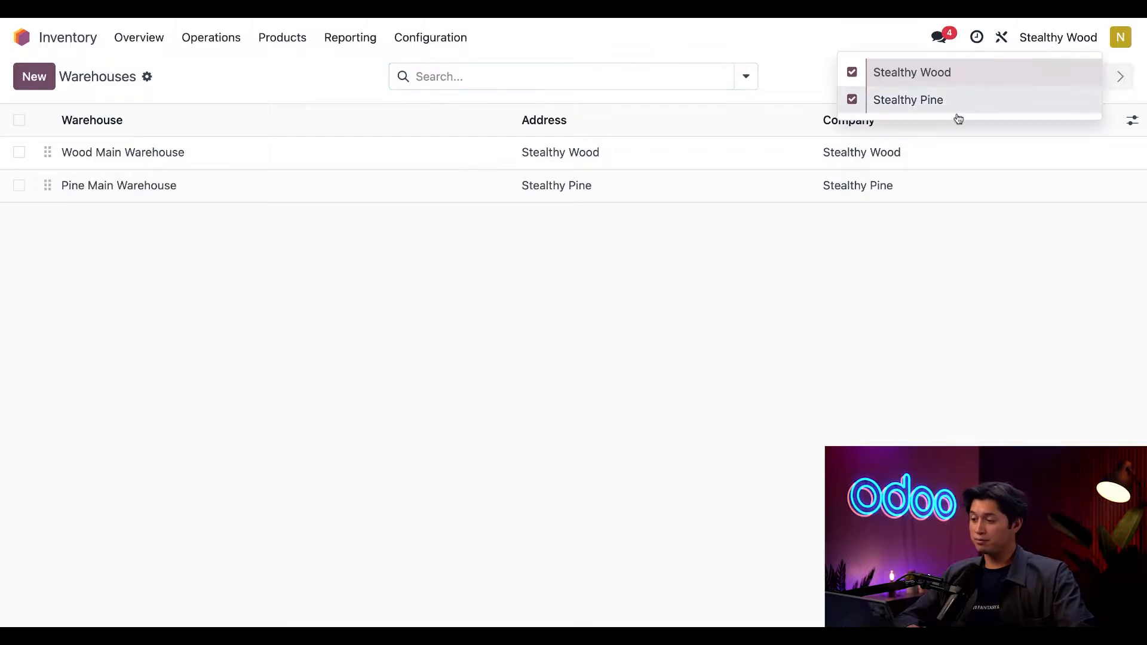
click(851, 99)
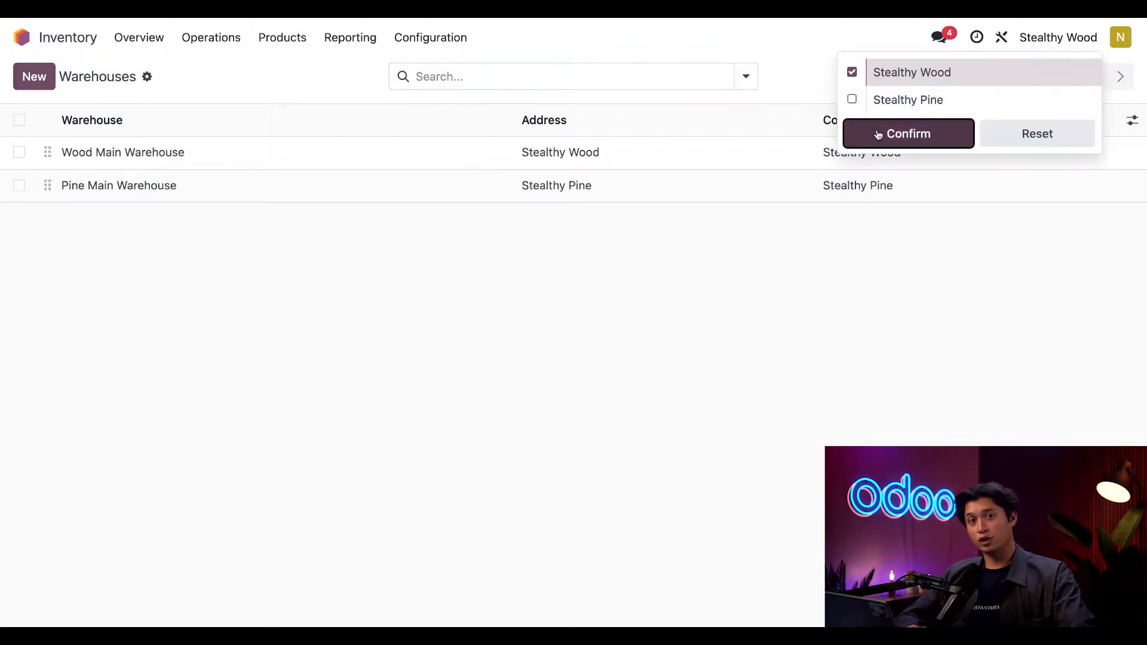
click(878, 133)
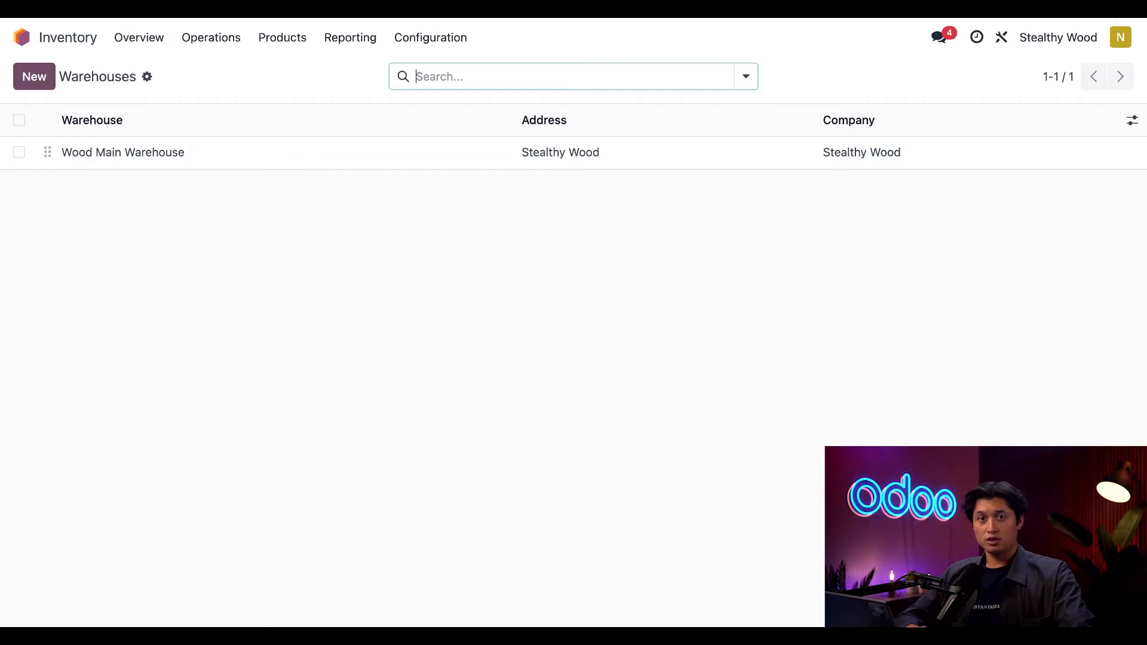
Create a new request for quotation in Purchase with Stealthy Pine as the vendor
click(47, 39)
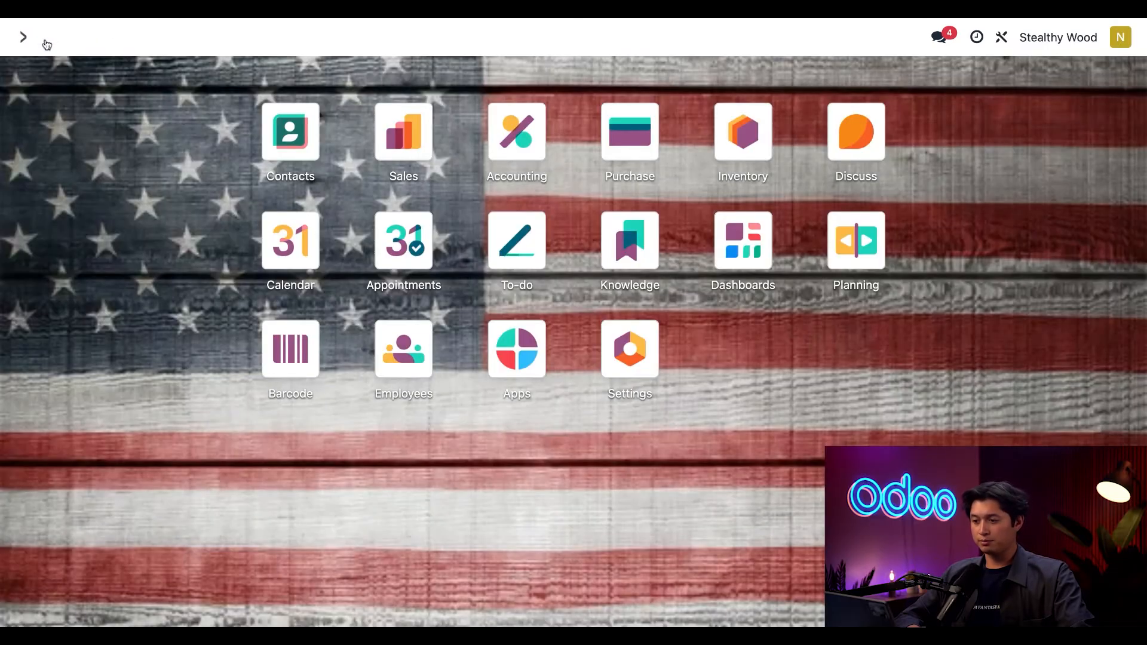
click(670, 160)
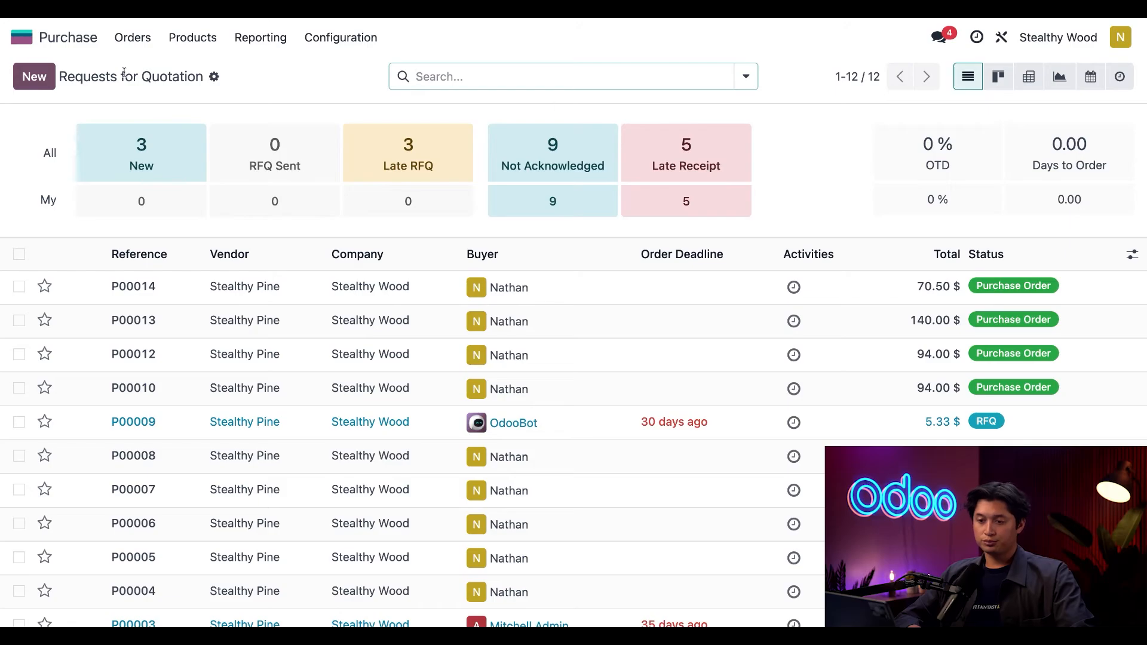
click(53, 84)
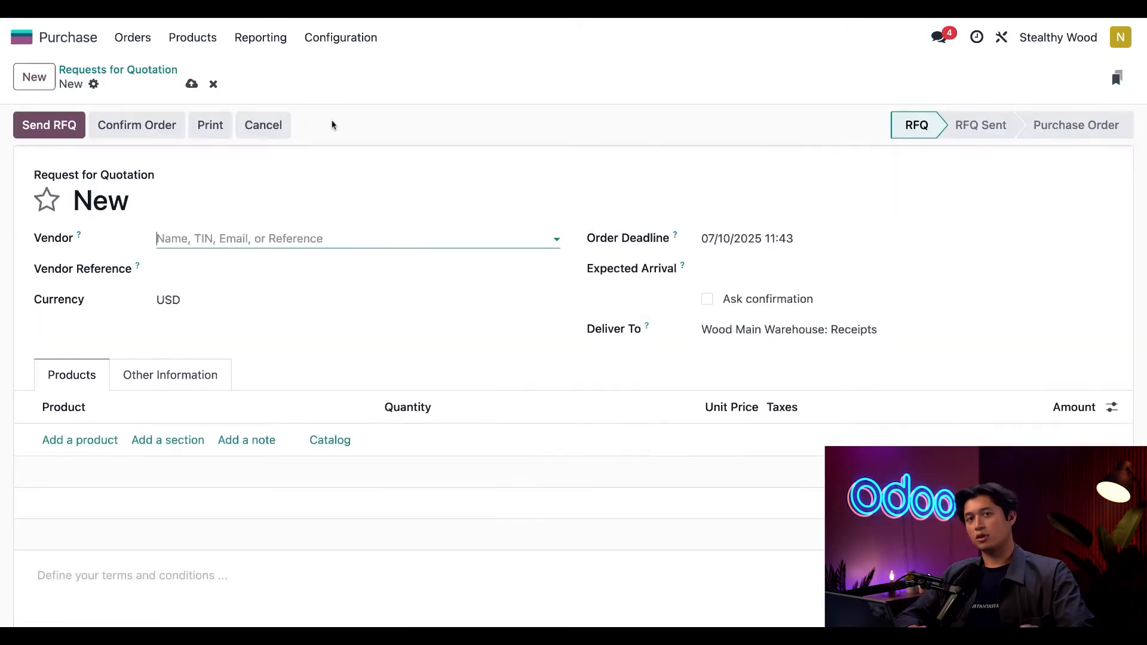
text(ste)
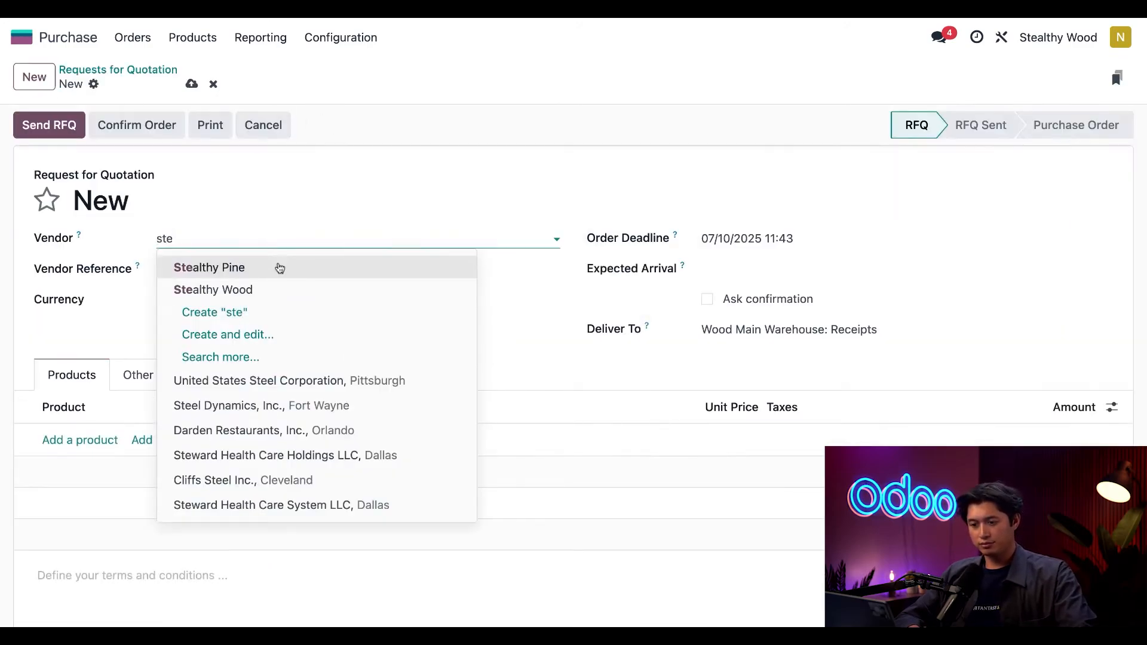
click(280, 268)
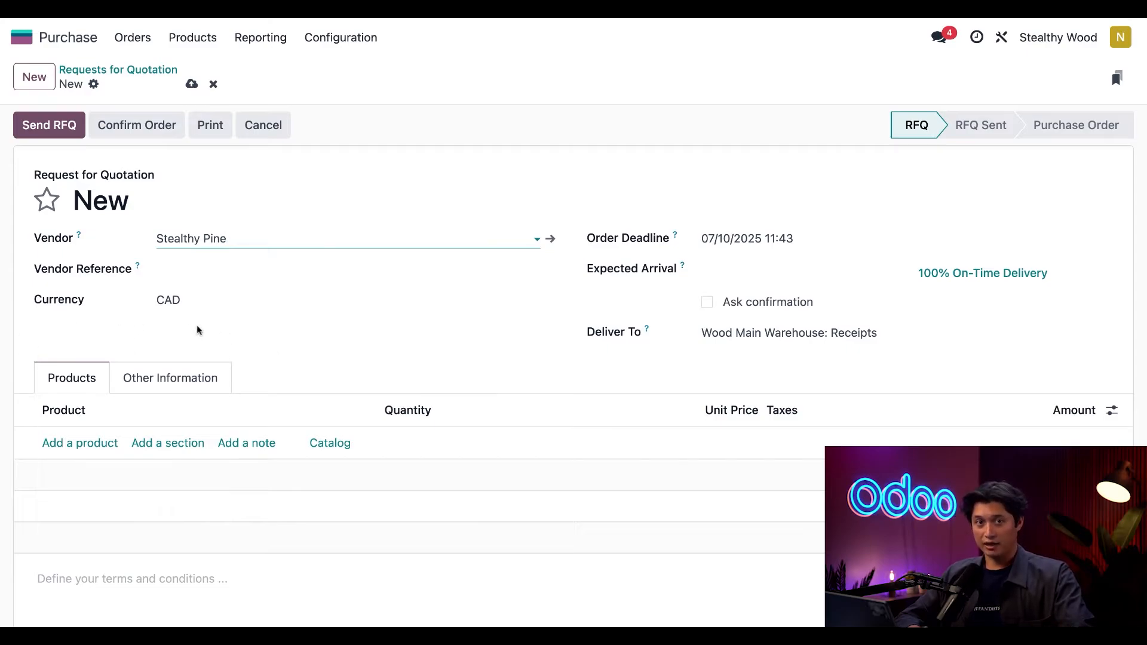
Add the product Pine 2x4 Stud (8 ft) as a line on the request for quotation
click(86, 450)
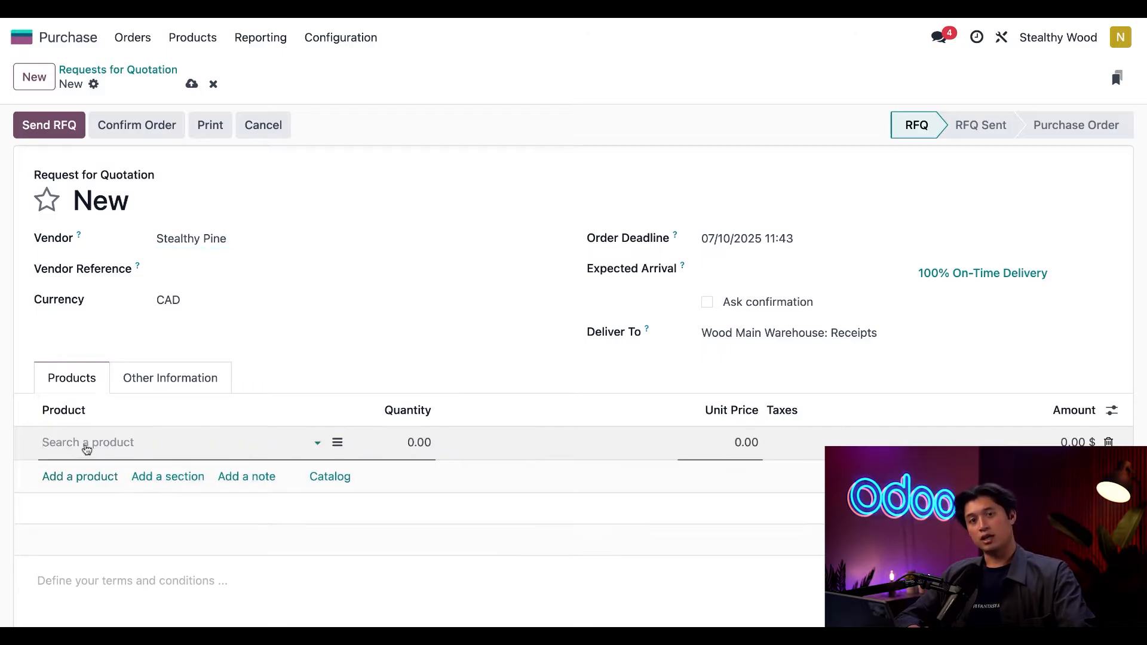
text(pine )
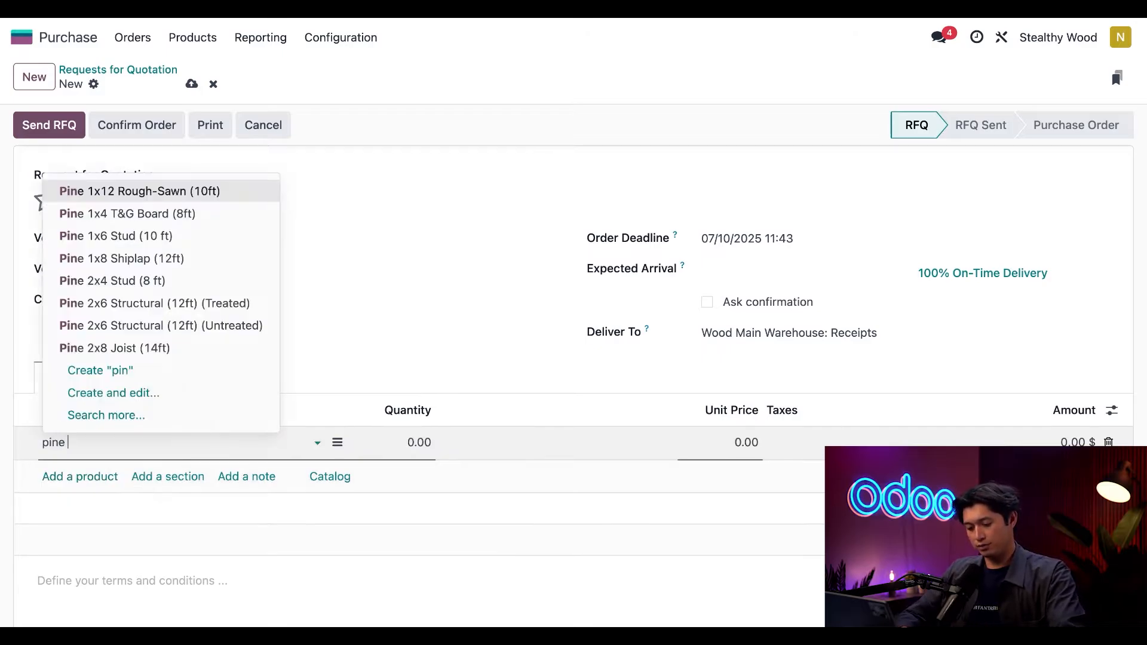
text(2x)
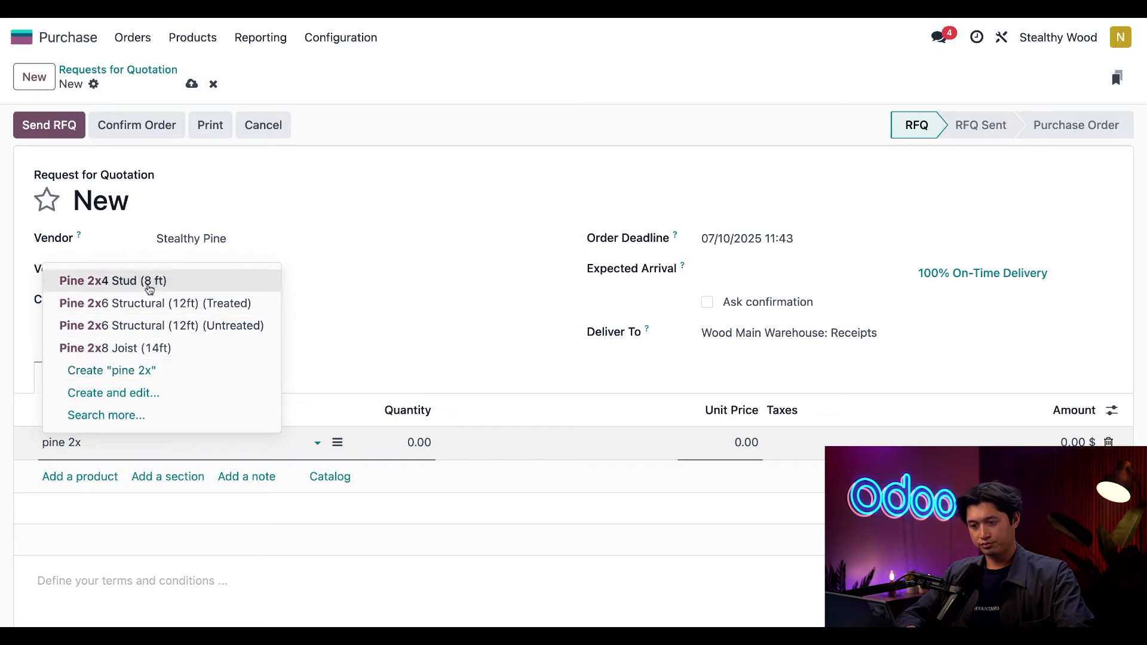
click(149, 287)
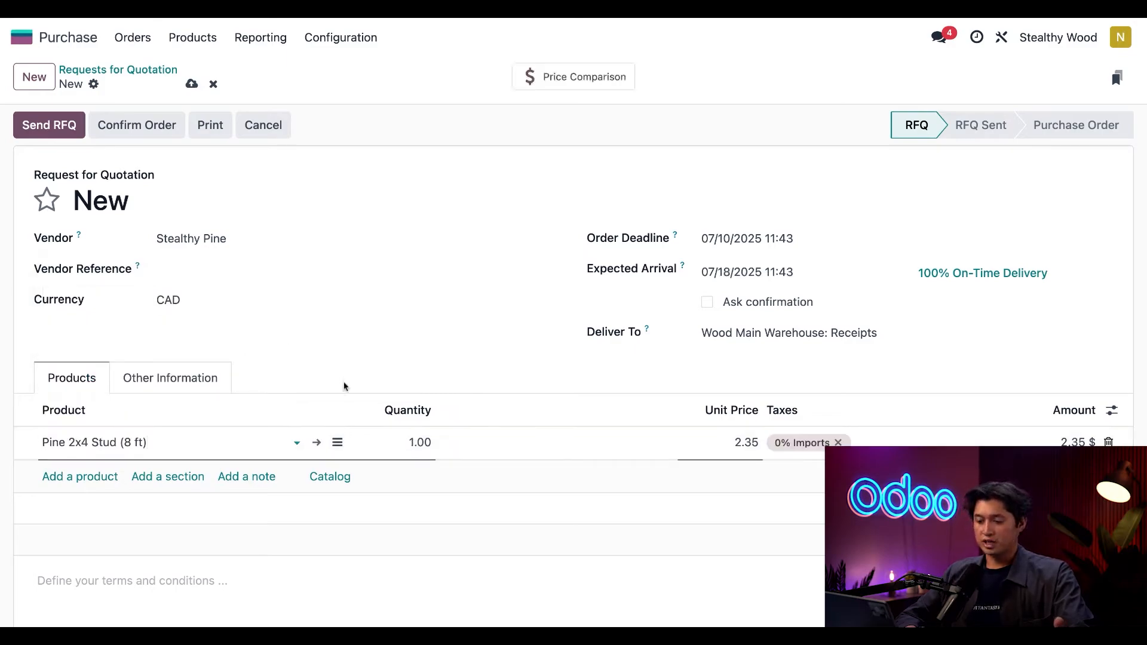
Set the Pine 2x4 Stud line's quantity to 40 and confirm the purchase order
click(421, 442)
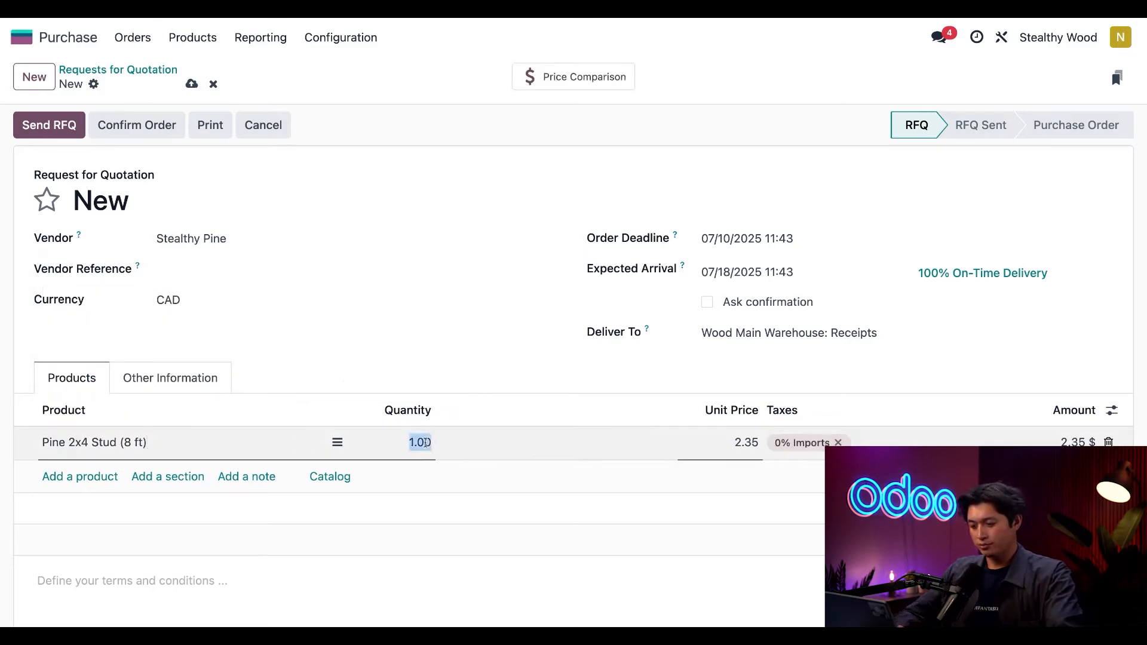
text(40)
click(457, 398)
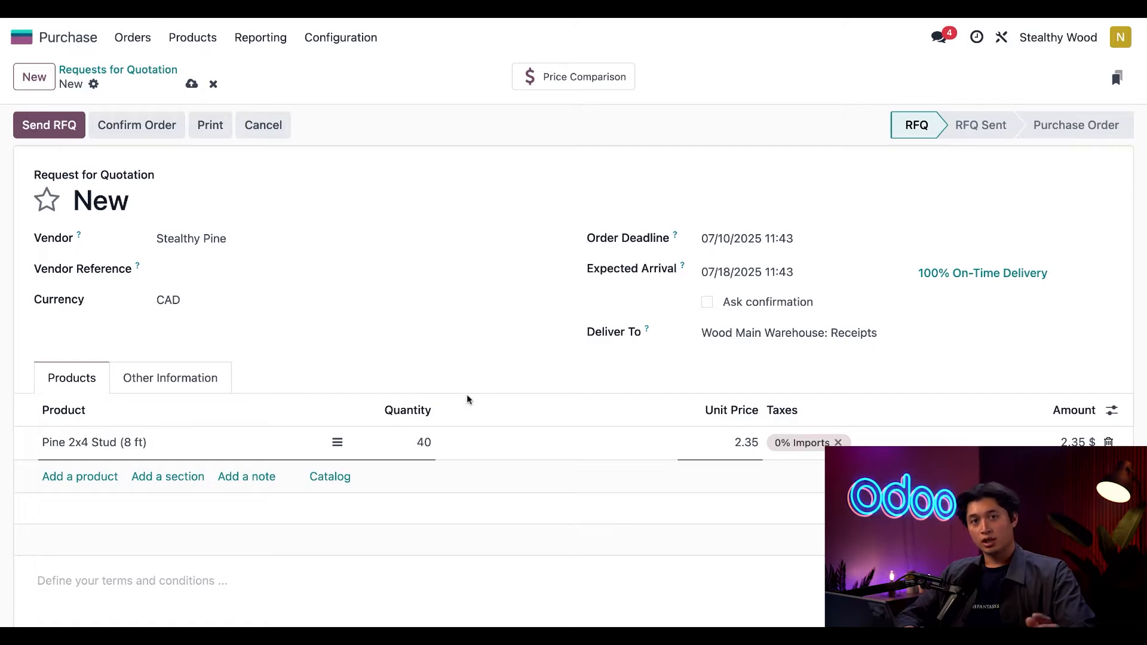
click(494, 389)
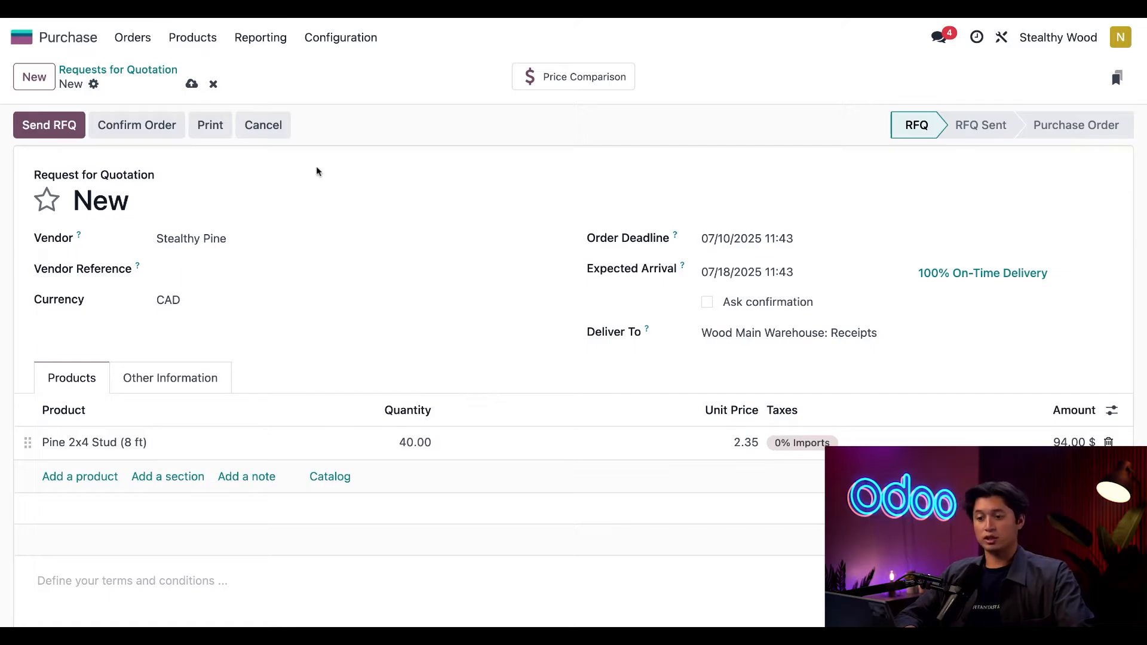
click(147, 130)
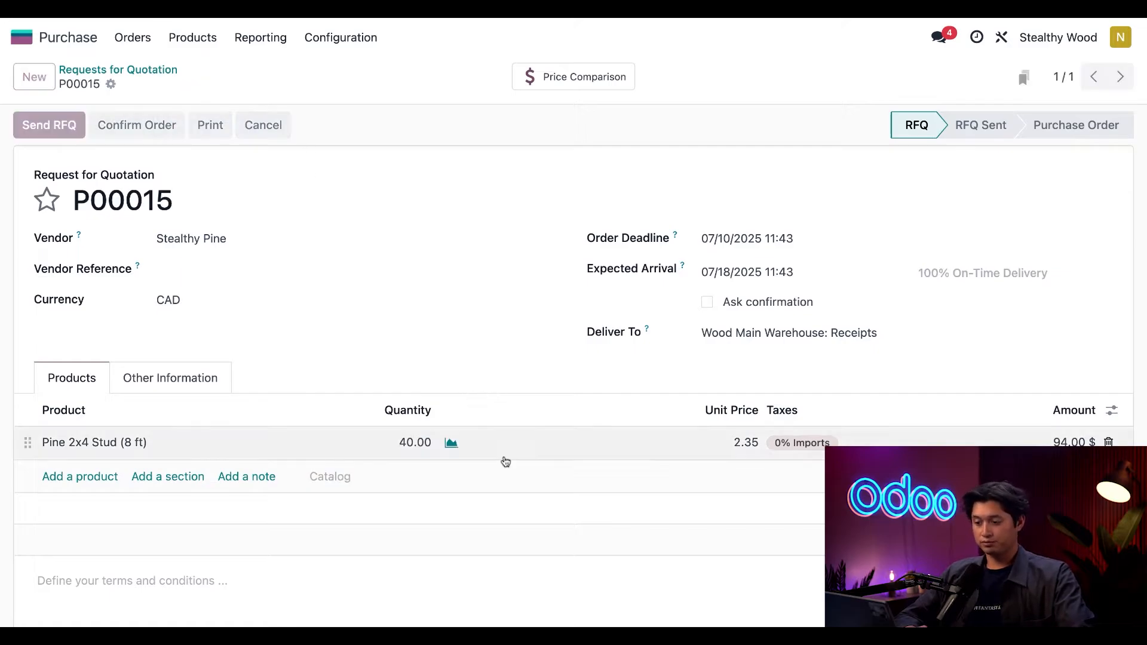
scroll(505, 461, down, 4)
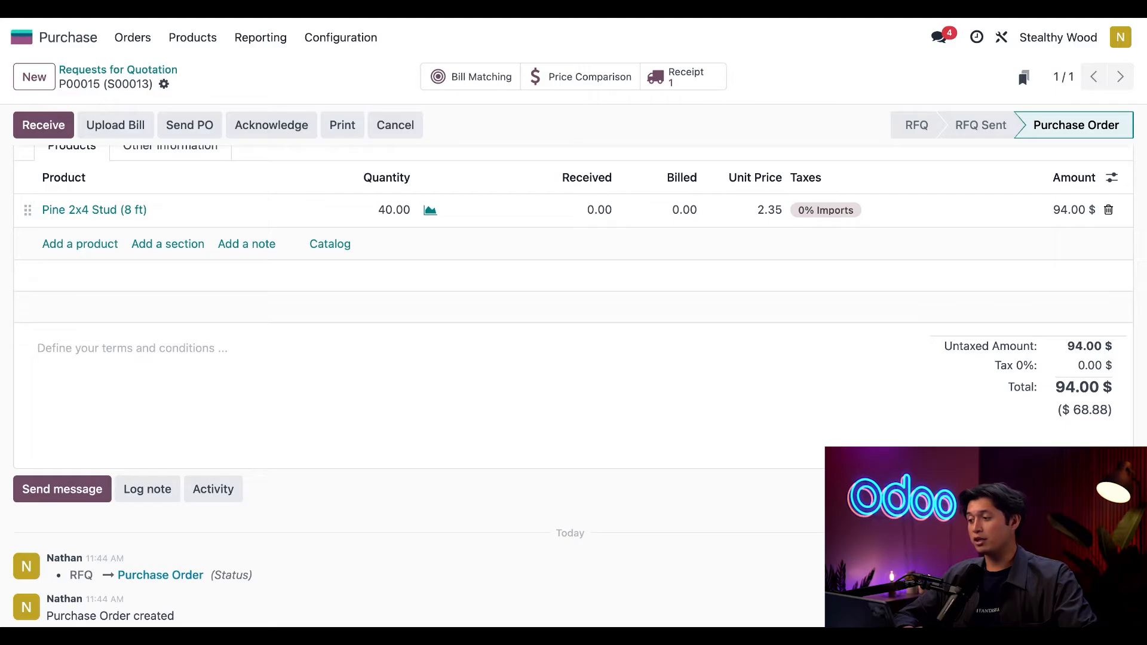
Switch the active company from Stealthy Wood to Stealthy Pine only
click(1058, 38)
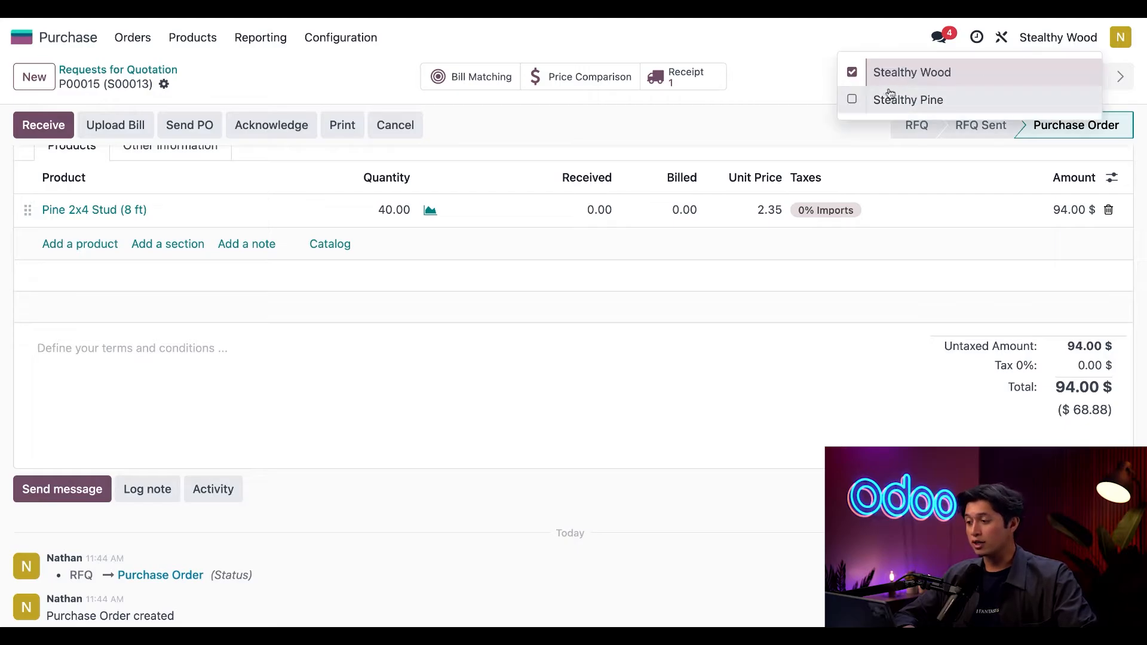
click(851, 99)
click(851, 72)
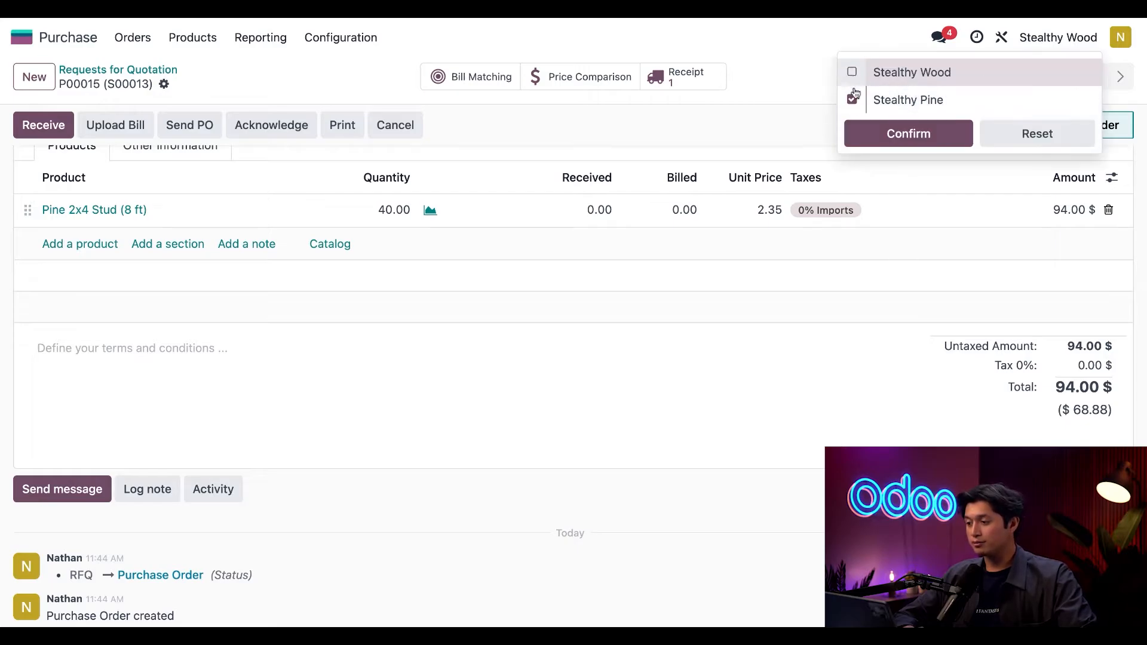
click(869, 136)
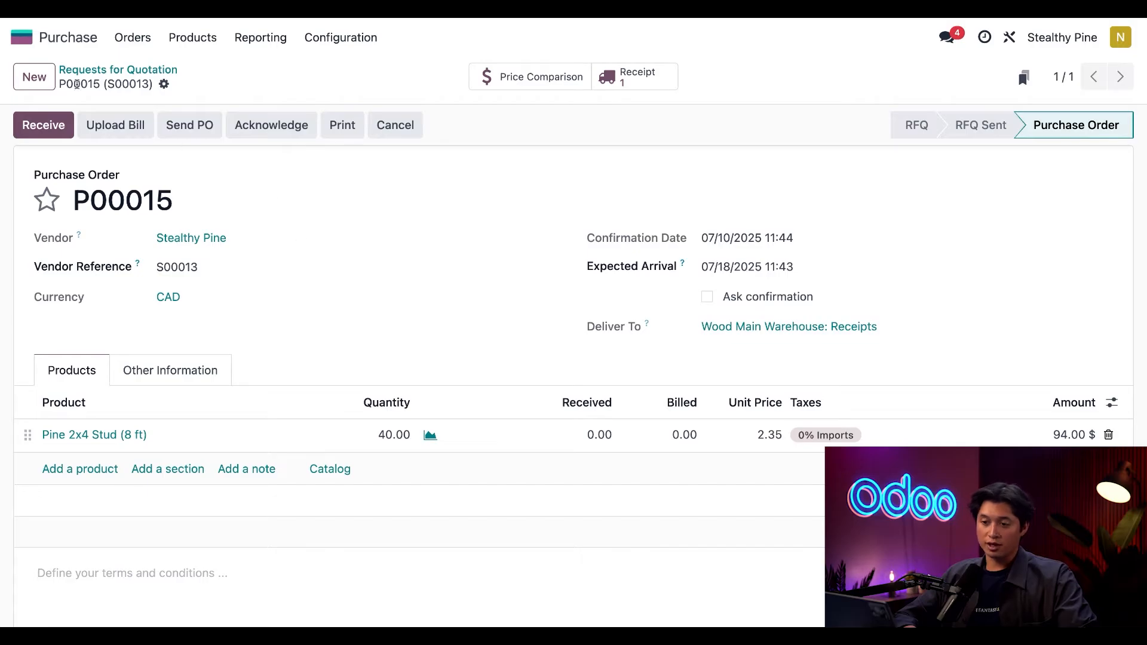
List all quotations in Sales without the My Quotations filter and open the newest one for Stealthy Wood
click(23, 37)
click(400, 142)
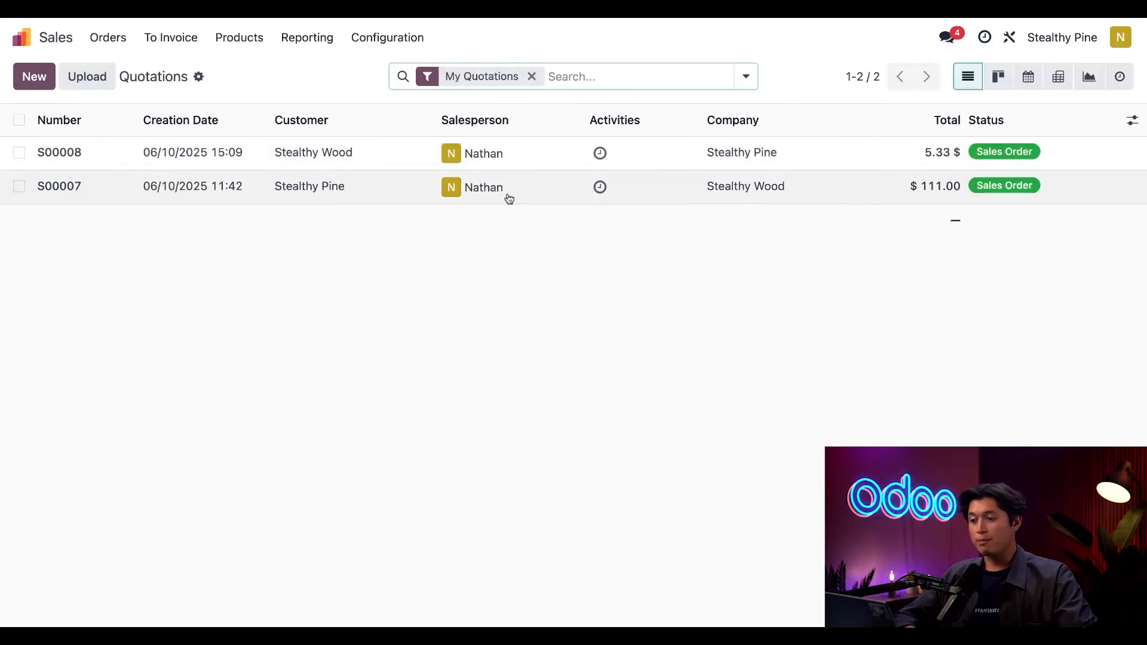
click(534, 79)
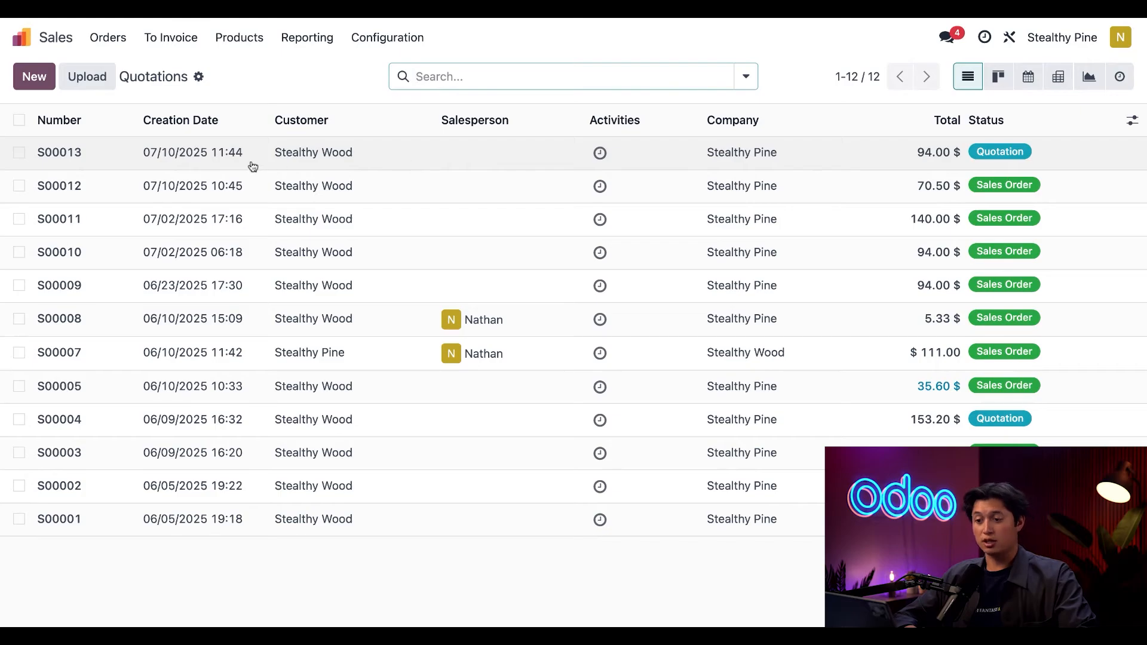
click(424, 165)
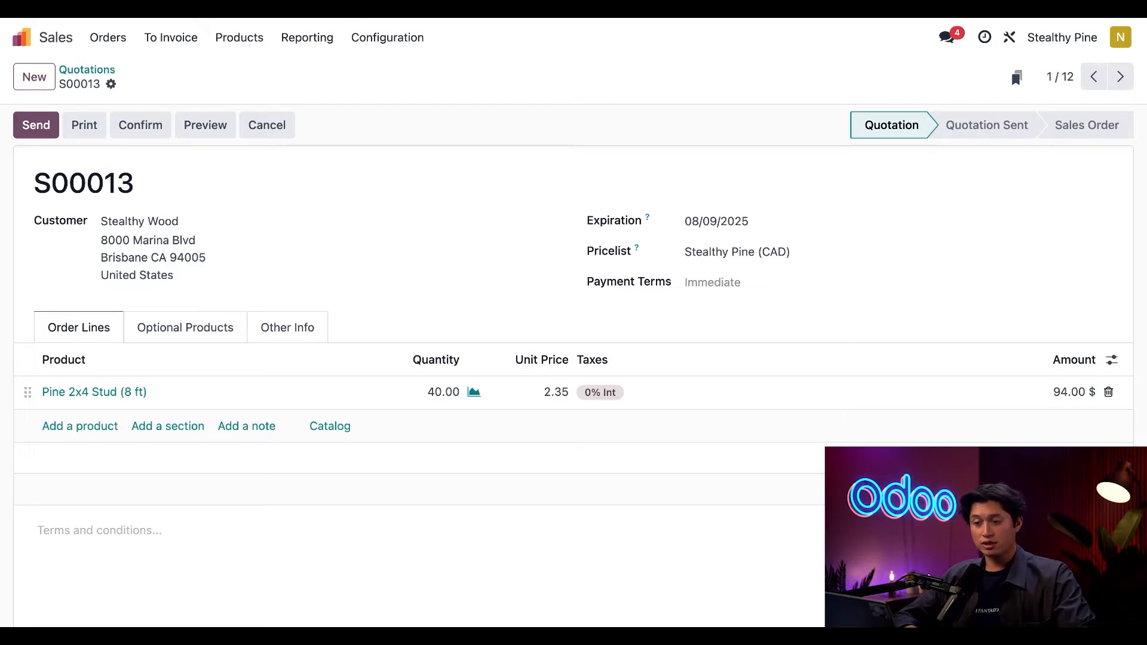
Confirm Stealthy Wood's quotation as a sales order and validate its delivery of 40 Pine 2x4 Stud (8 ft)
click(136, 127)
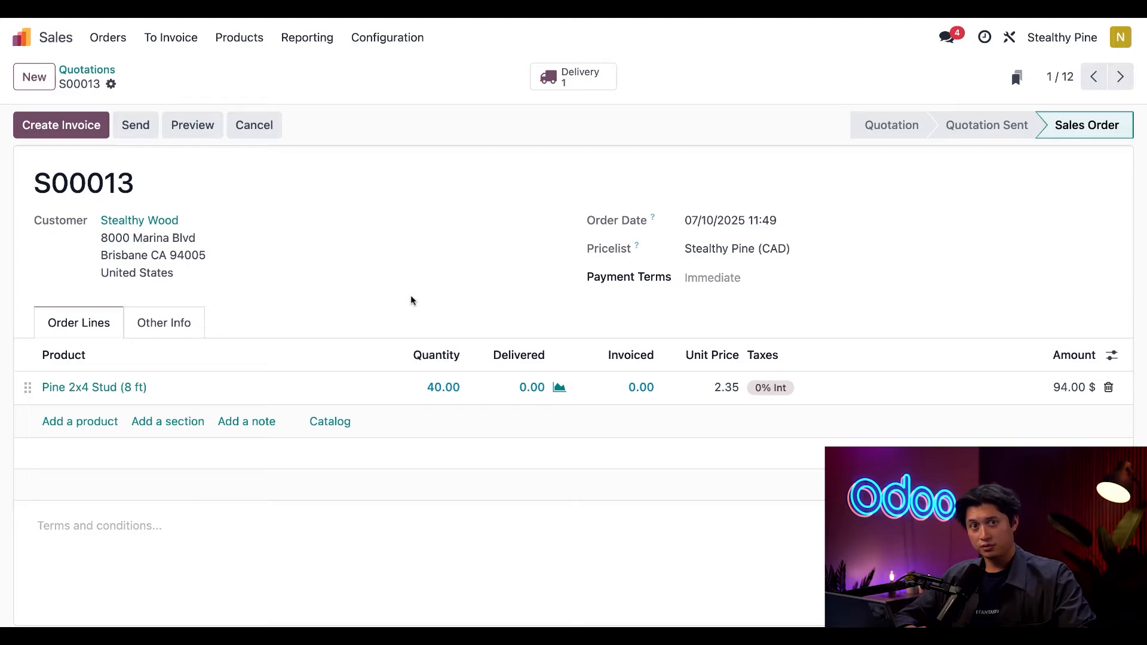
click(560, 84)
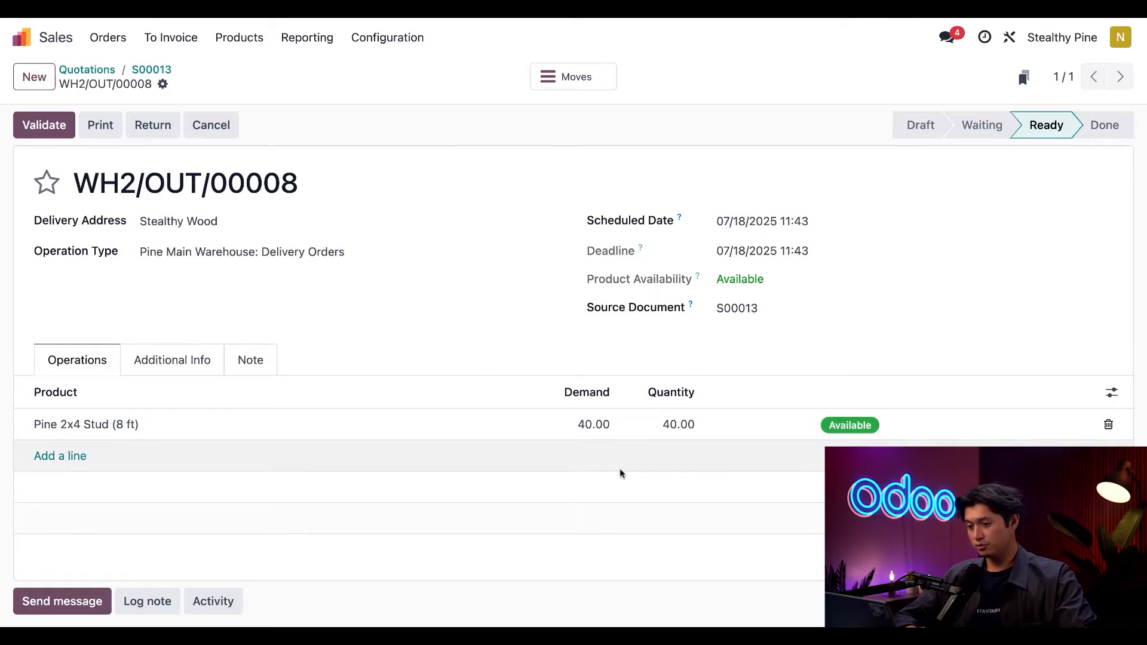
scroll(619, 473, down, 2)
scroll(619, 473, up, 2)
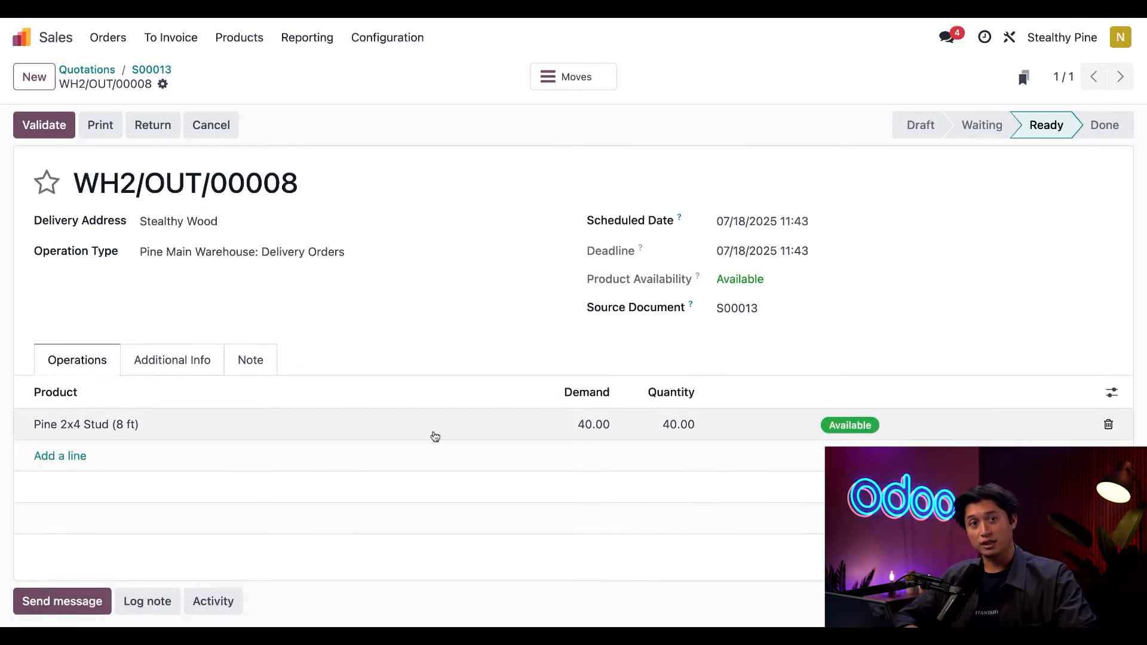
click(54, 132)
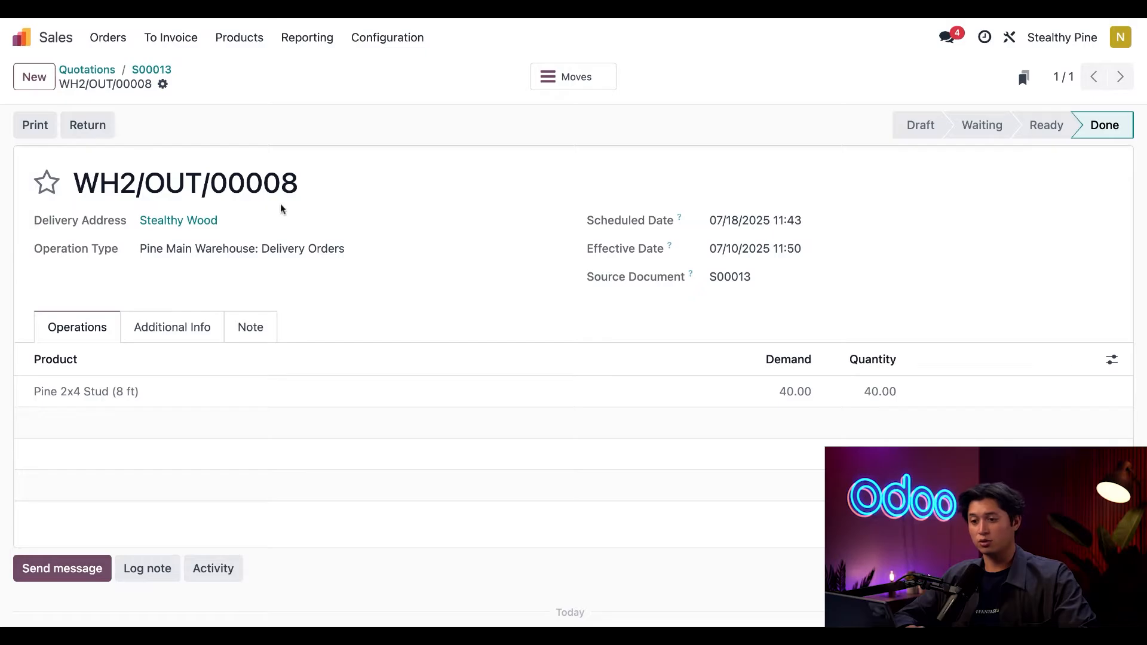
Return to the sales order and create a draft regular invoice from it
click(156, 71)
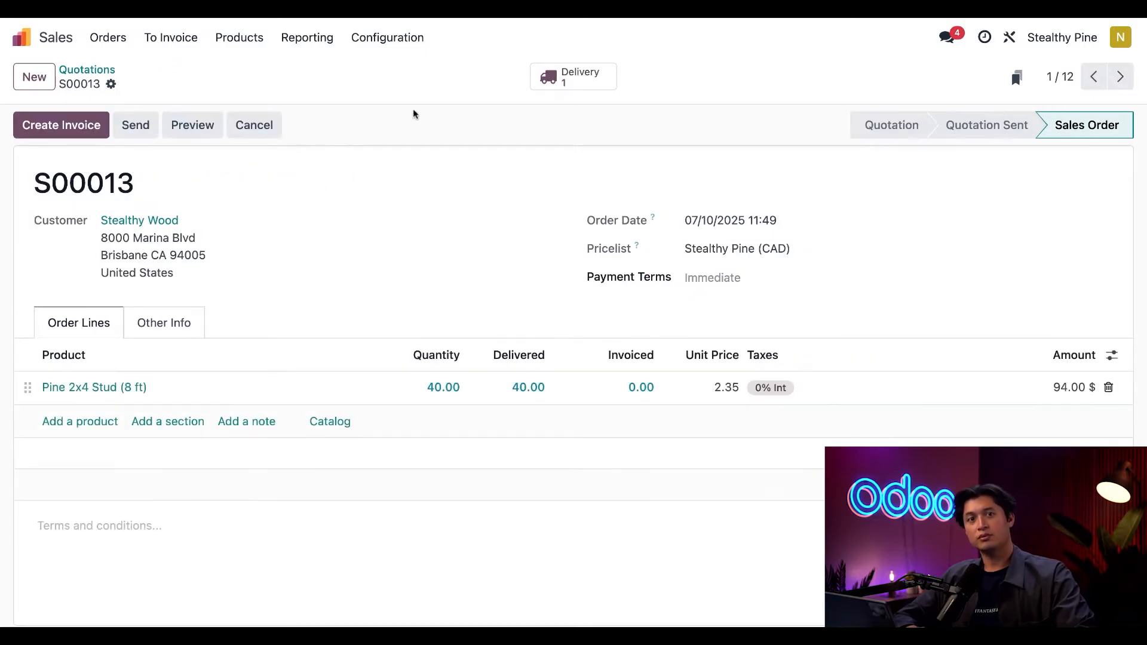
click(87, 133)
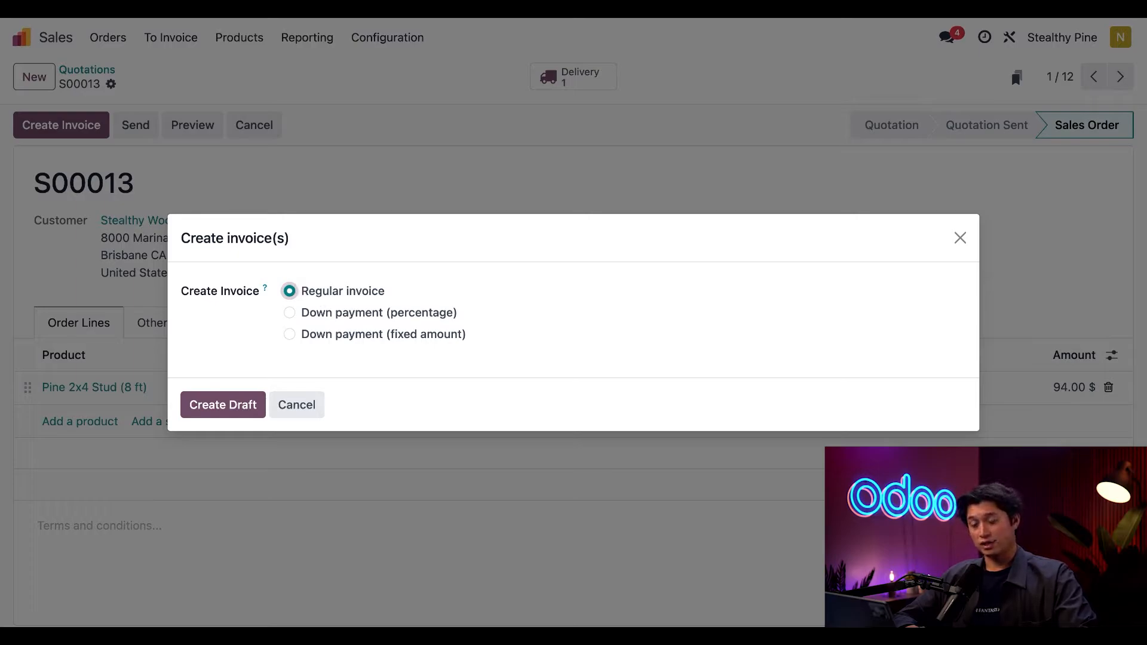
click(242, 413)
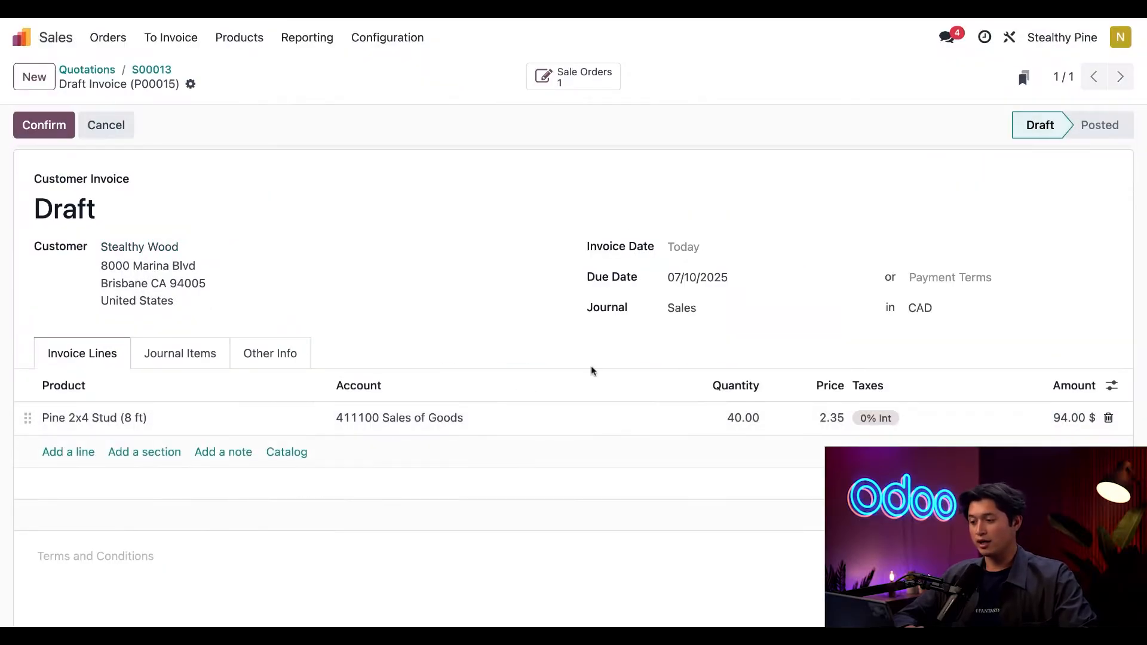
Set the draft invoice's journal to Inter-Company Sales and confirm the invoice
click(727, 311)
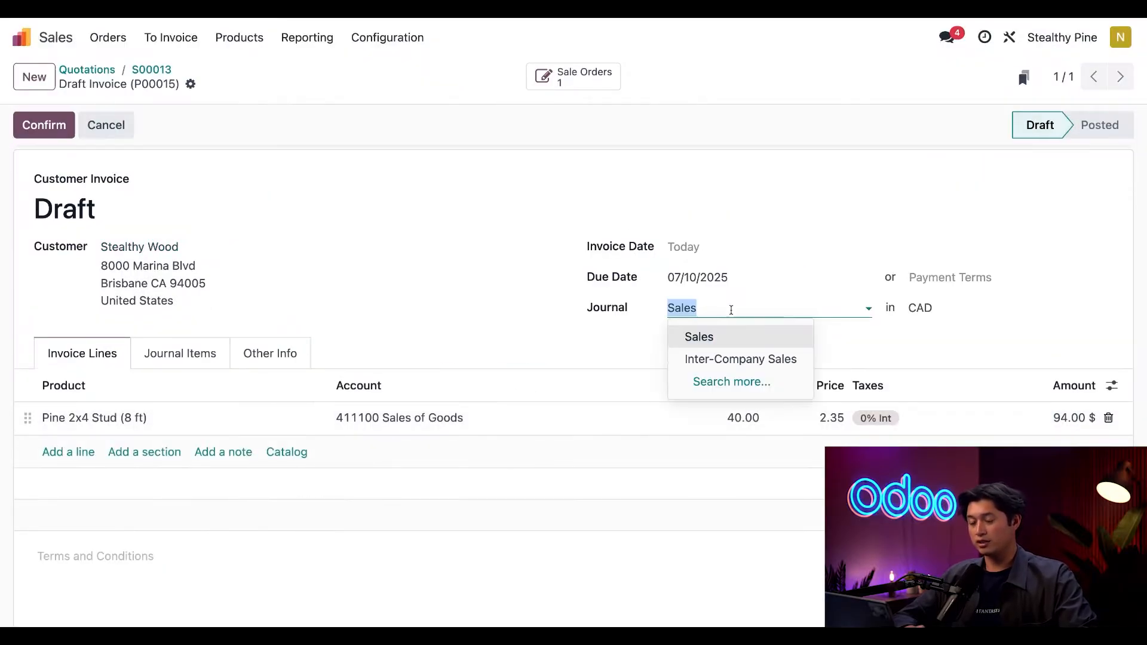
click(748, 358)
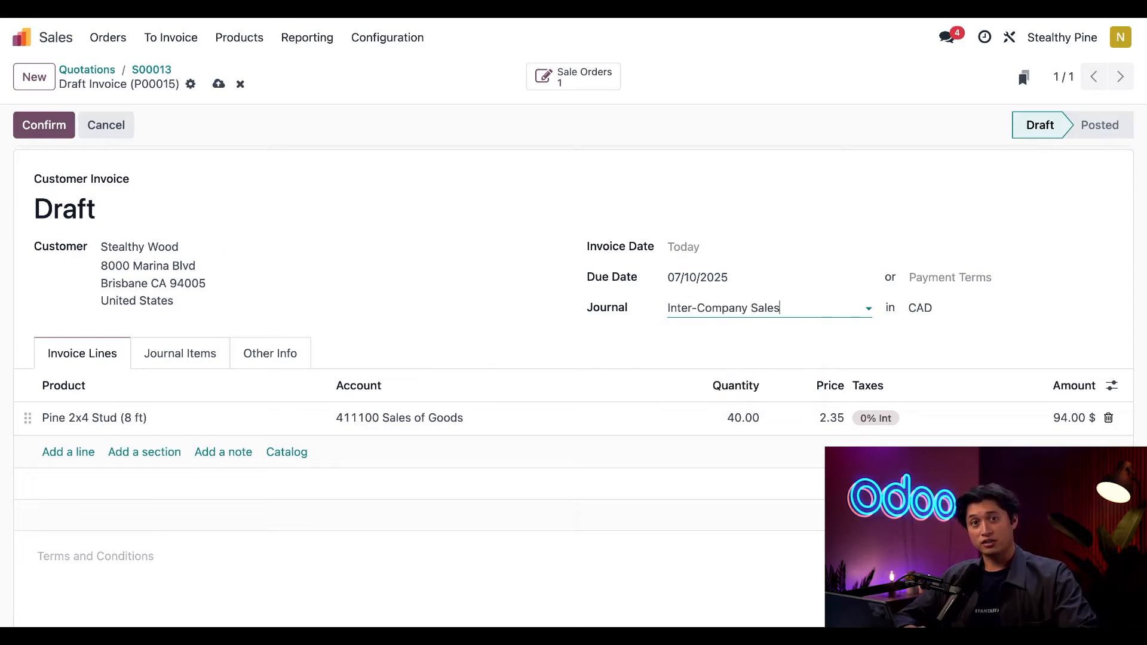
scroll(574, 385, down, 3)
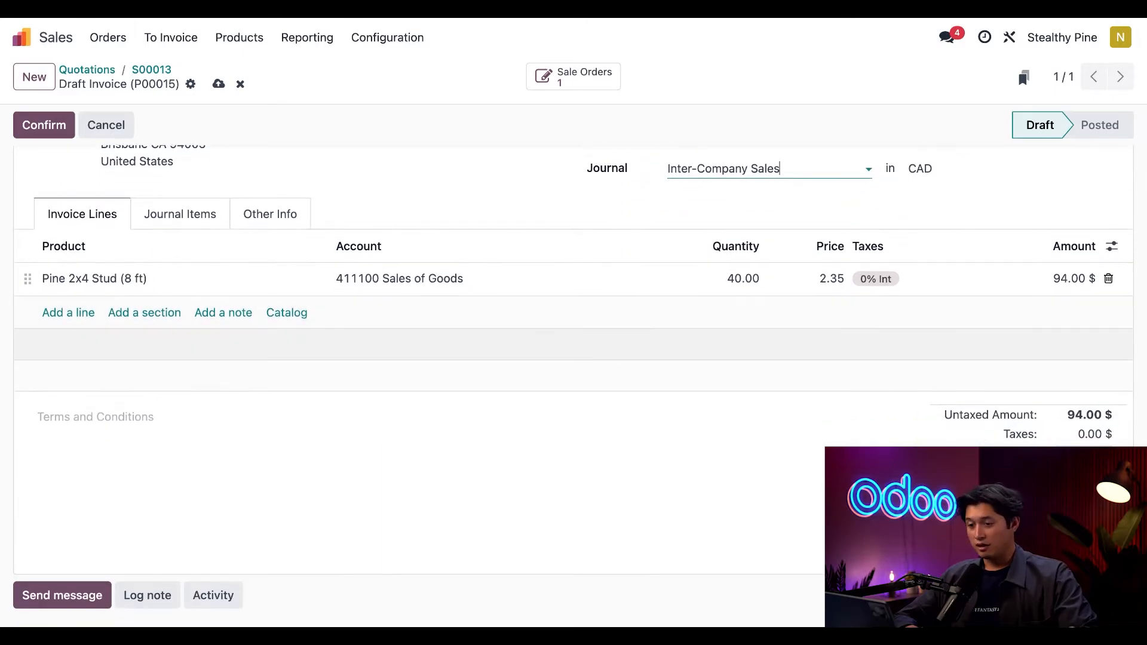
scroll(573, 358, up, 3)
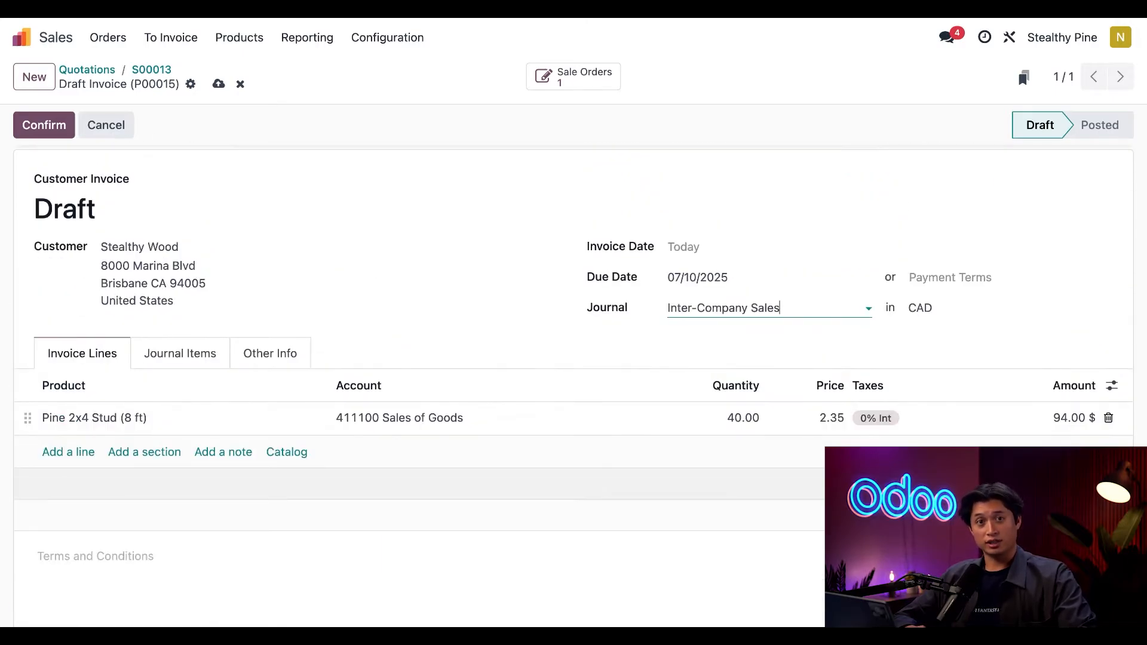
click(40, 128)
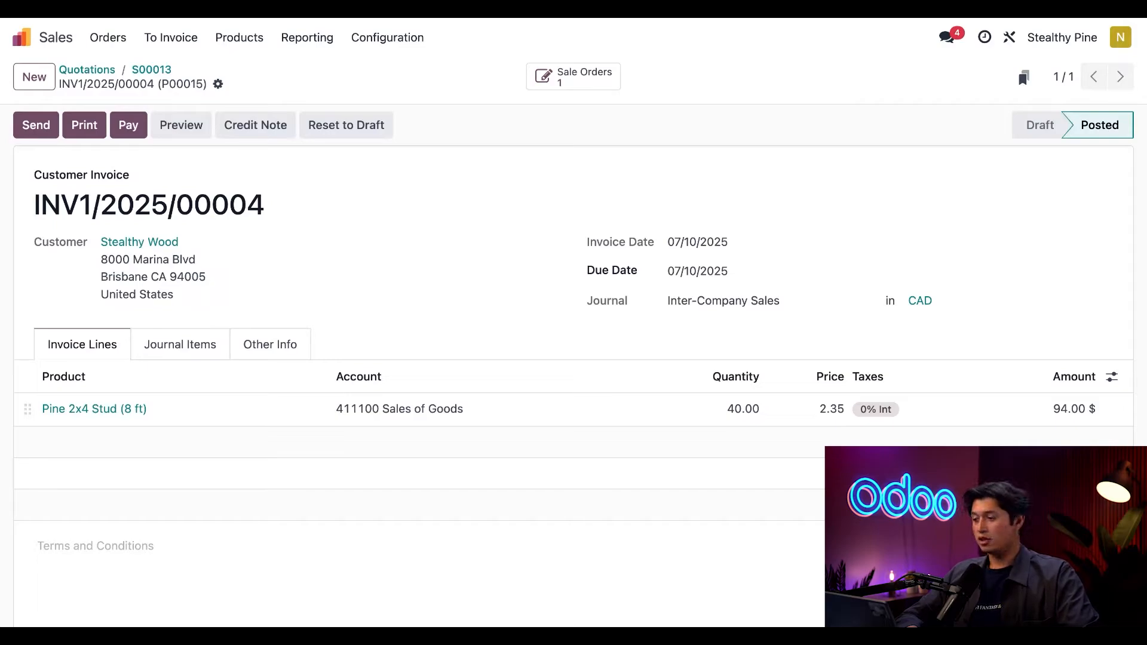
Make Stealthy Wood the active company and open the Accounting app
click(1060, 38)
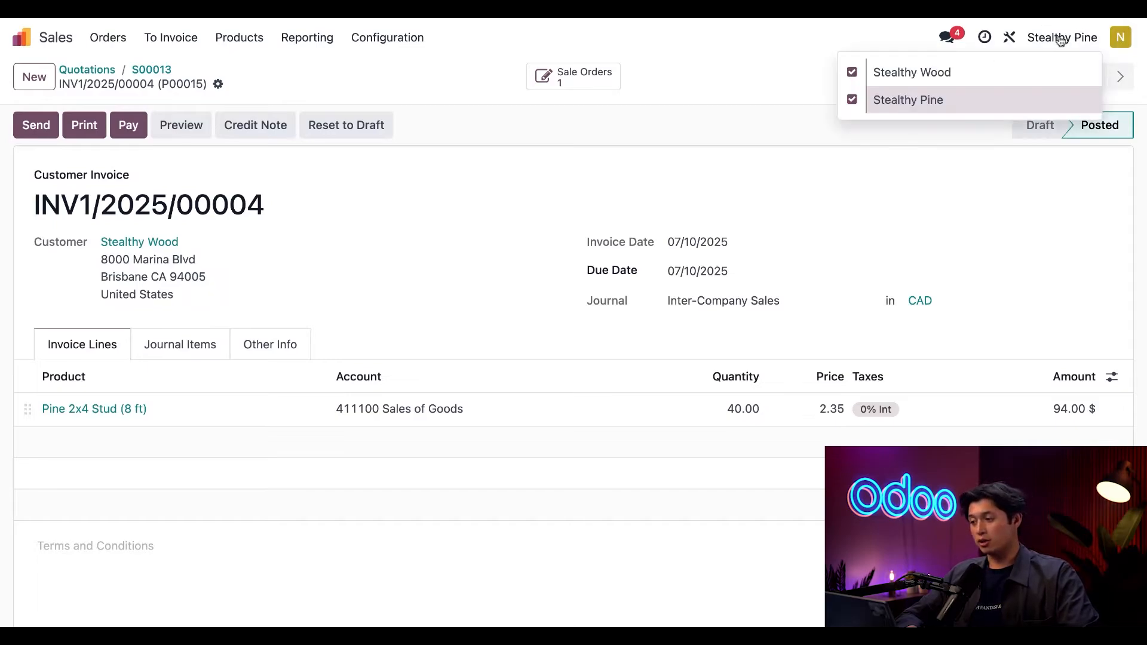
click(941, 74)
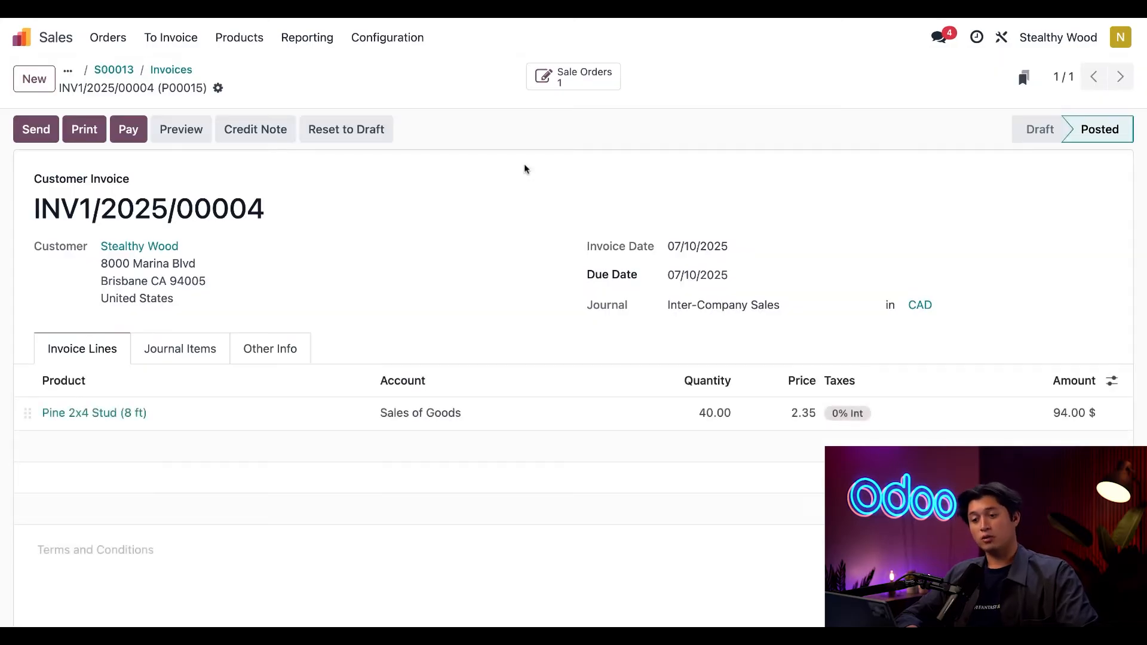
click(29, 39)
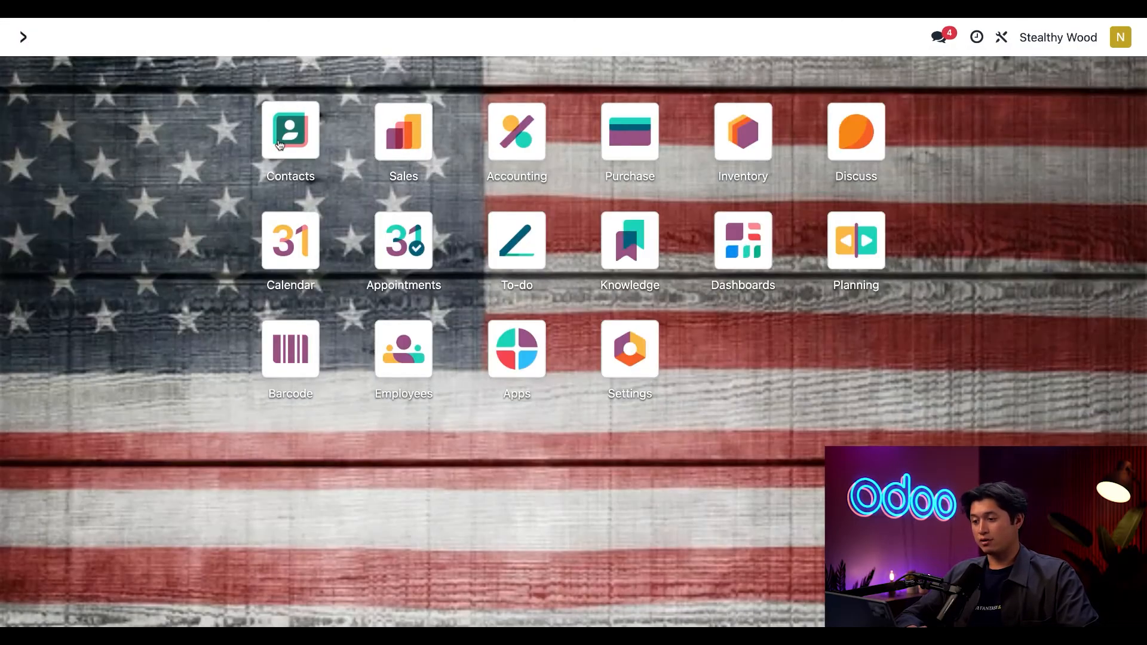
click(518, 145)
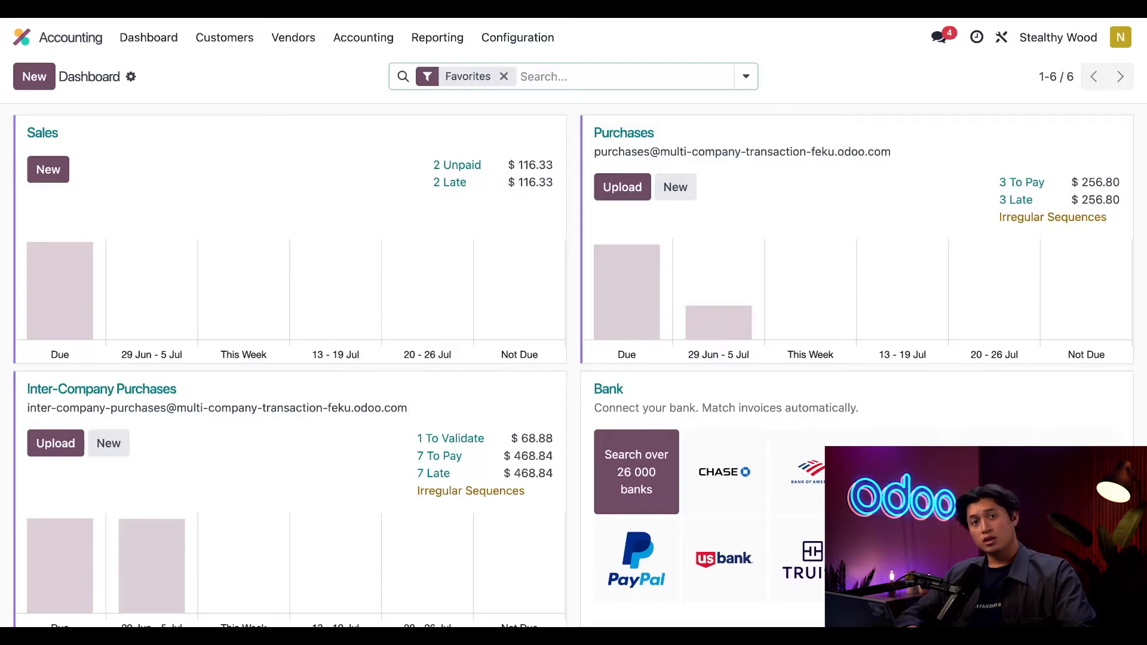
Open the draft Stealthy Pine vendor bill in the Inter-Company Purchases journal and confirm it
scroll(573, 359, down, 2)
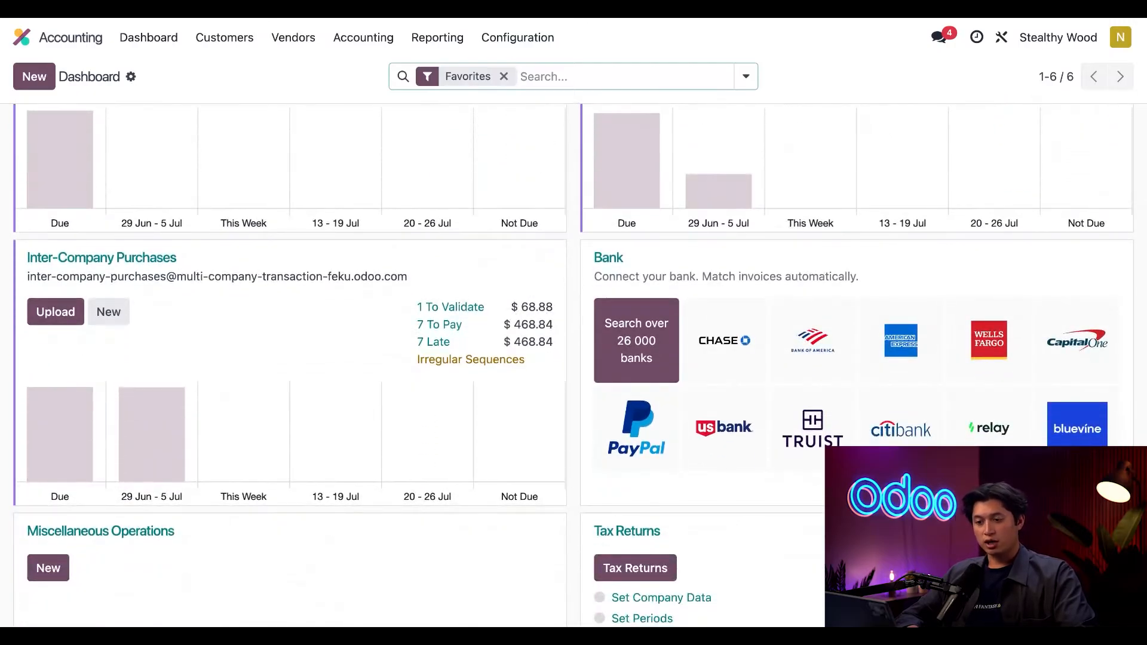
click(134, 262)
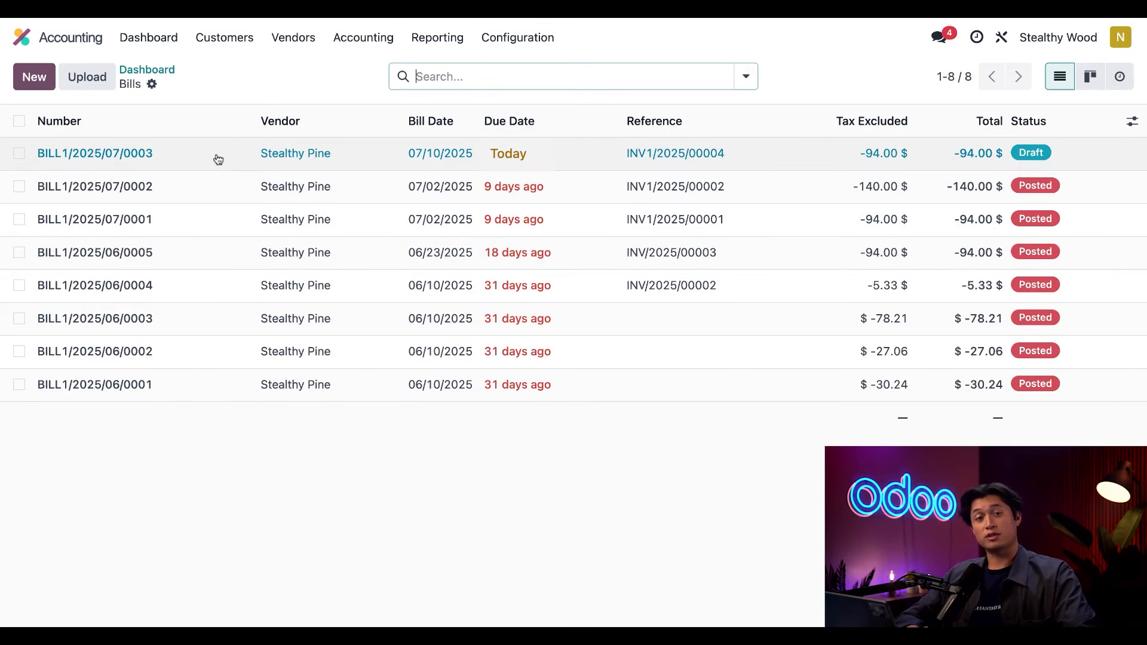
click(218, 159)
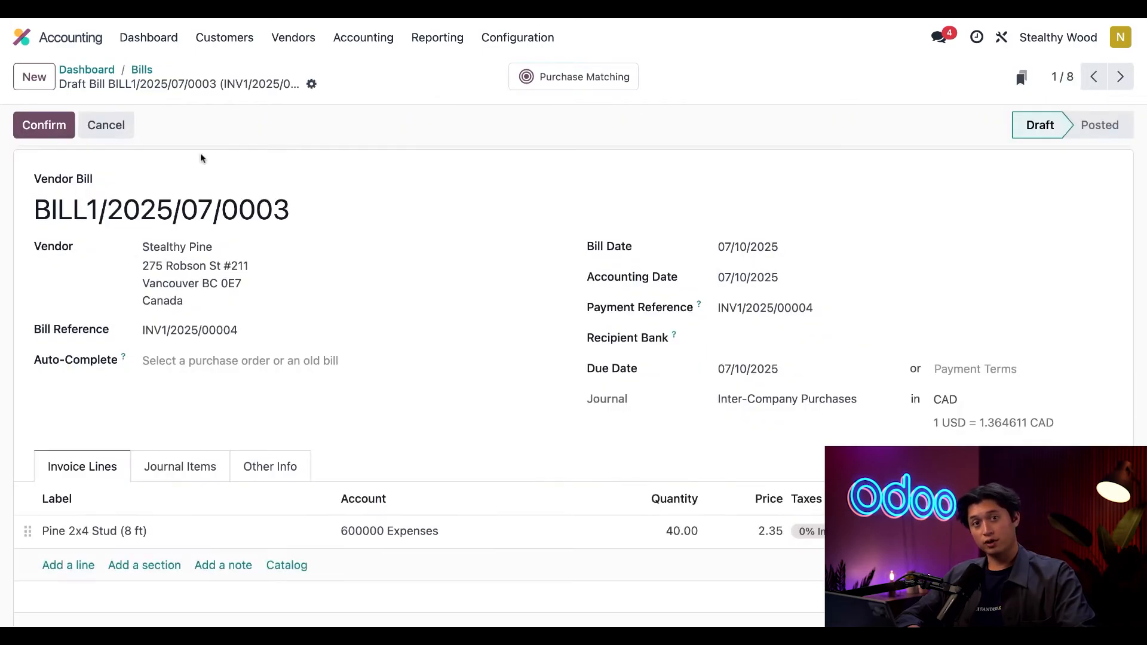
click(48, 125)
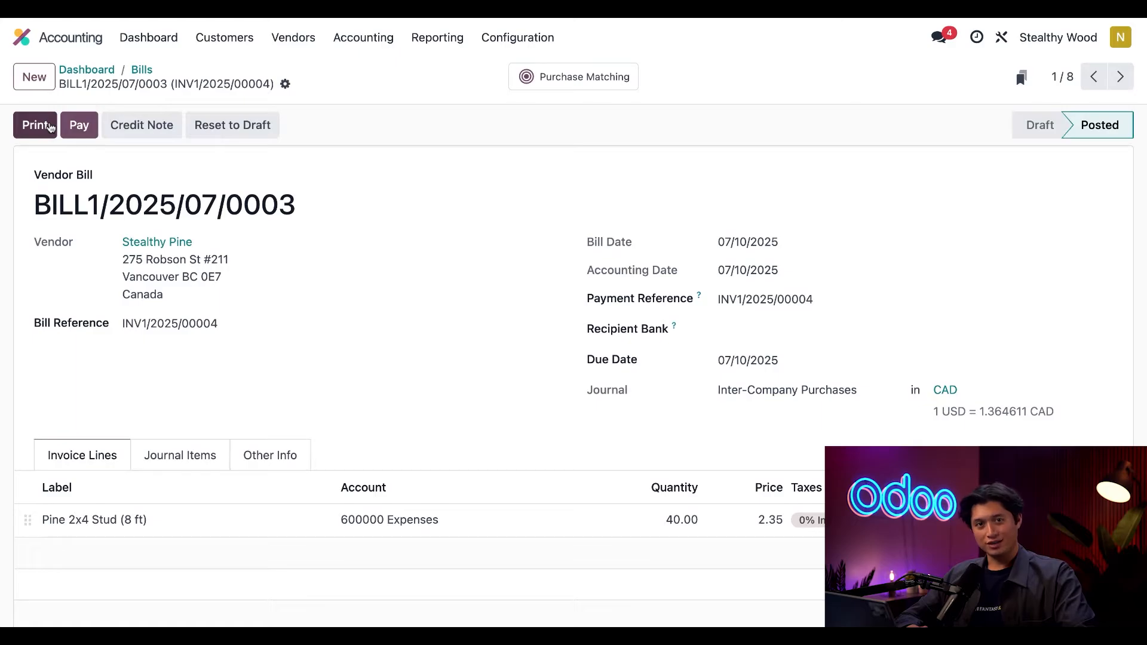